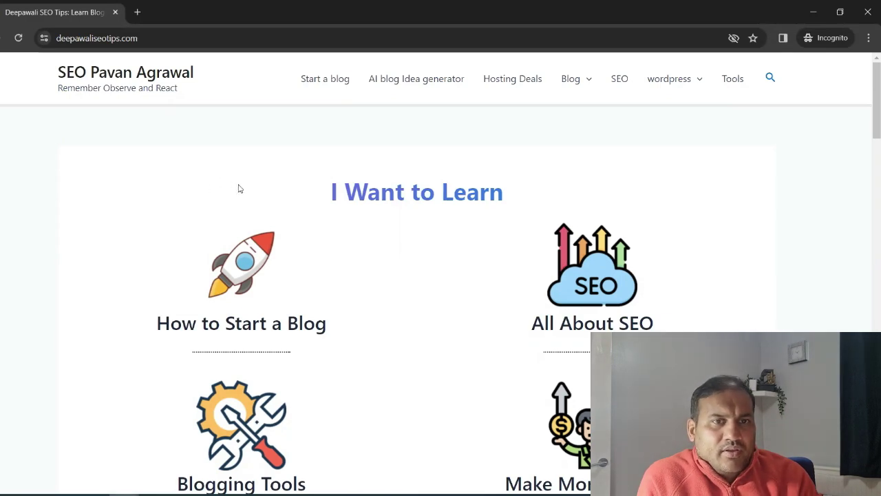
Step: Scroll down the Deepawali SEO Tips homepage to the post grid showing the Sora guide
scroll(240, 190, down, 4)
scroll(241, 189, down, 10)
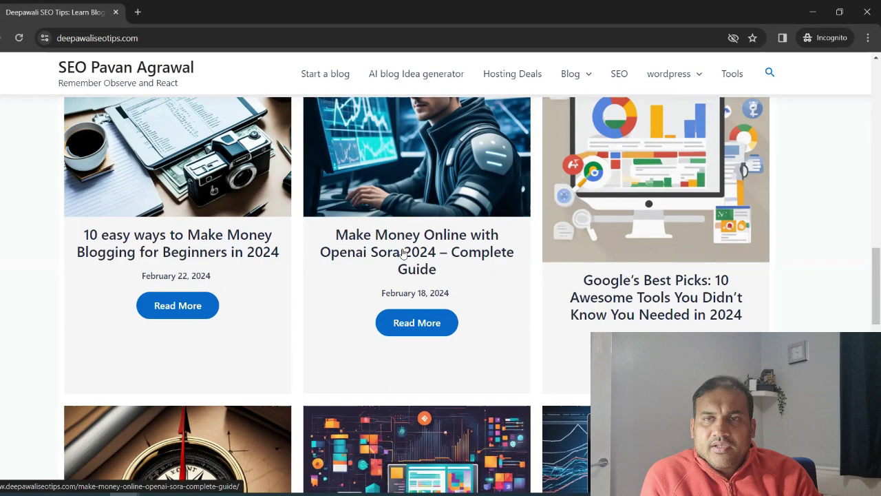
Step: Open the Sora guide post and select its title up to '2024'
click(422, 330)
scroll(420, 269, down, 3)
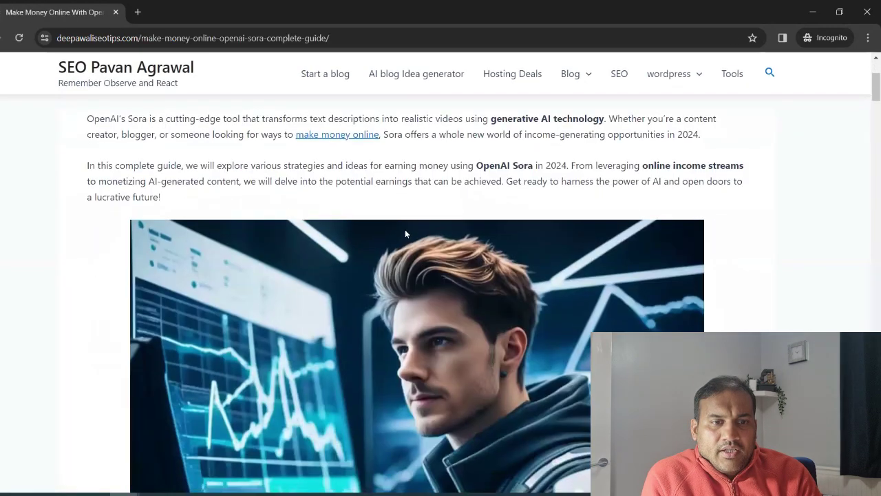
scroll(411, 353, down, 10)
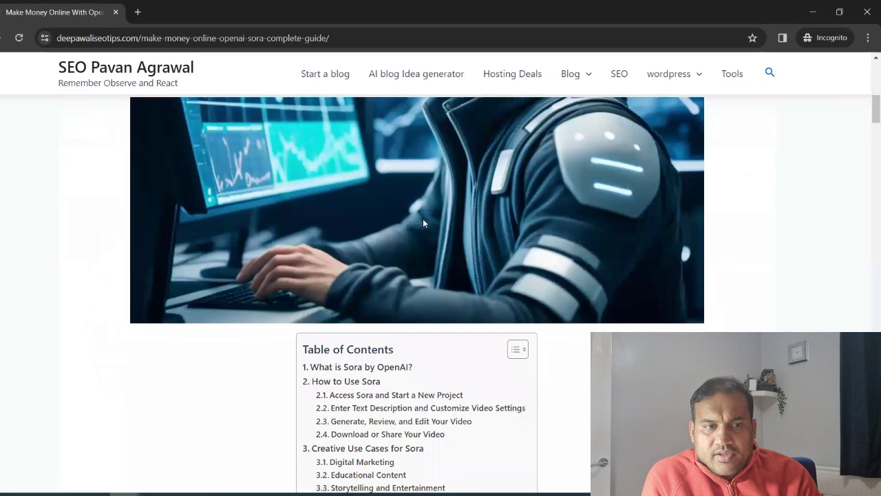
scroll(421, 222, down, 3)
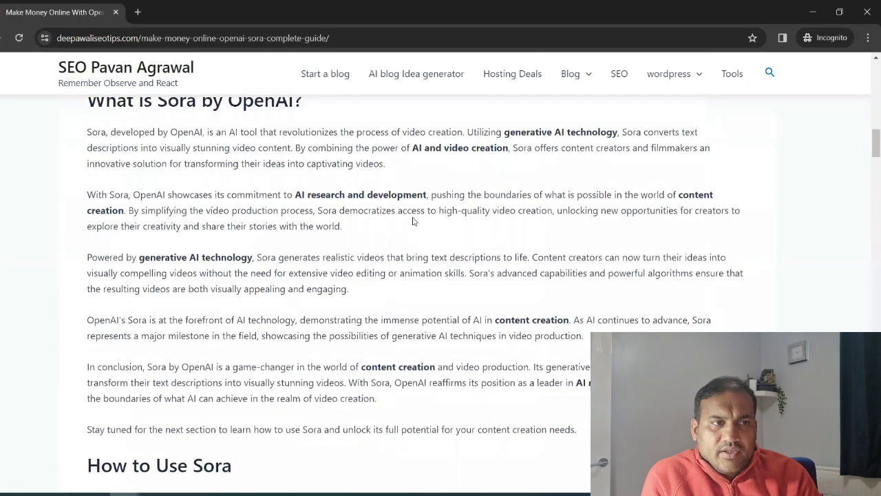
scroll(411, 224, up, 8)
scroll(410, 225, up, 6)
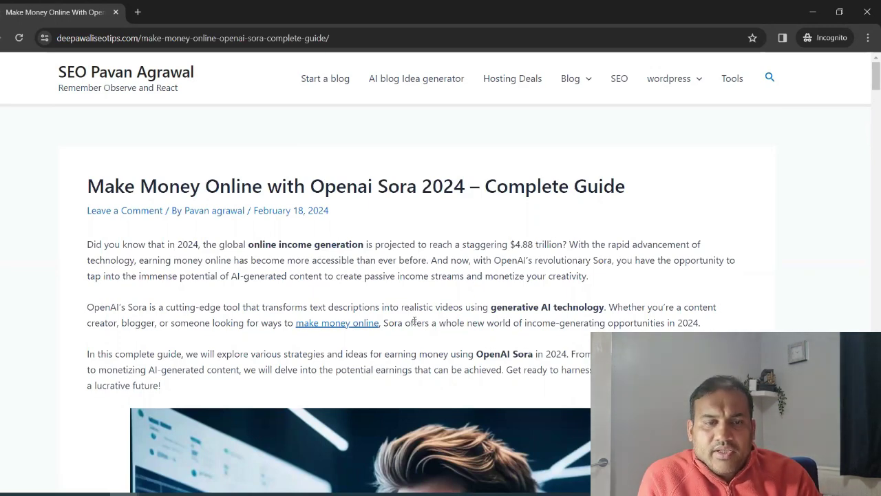
drag(88, 186, 466, 185)
key(ctrl+c)
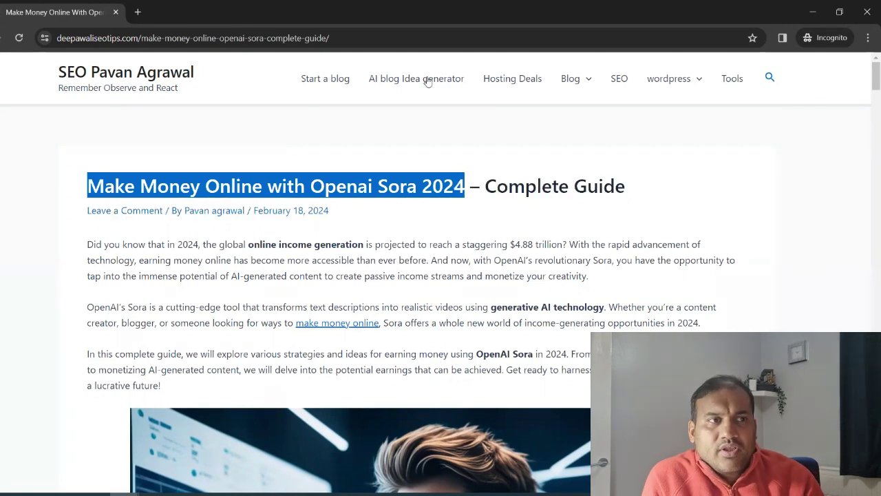
Step: Open Google UK in a new incognito tab and accept all cookies
click(138, 11)
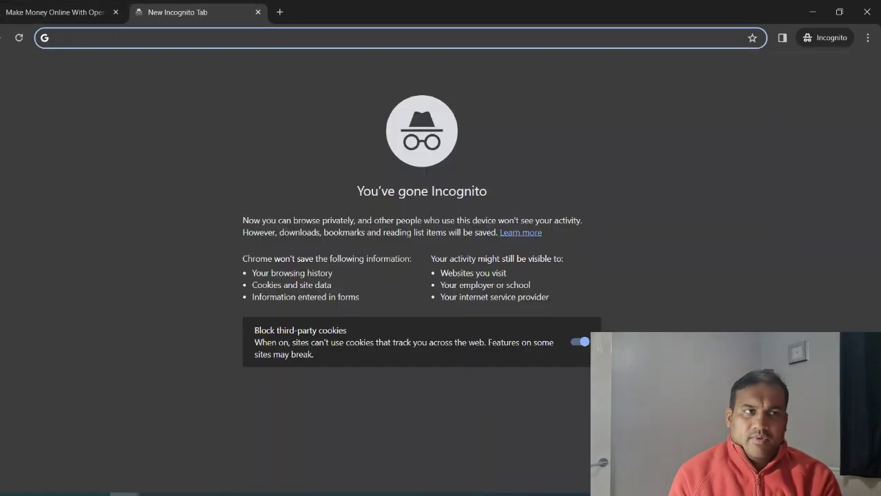
text(go)
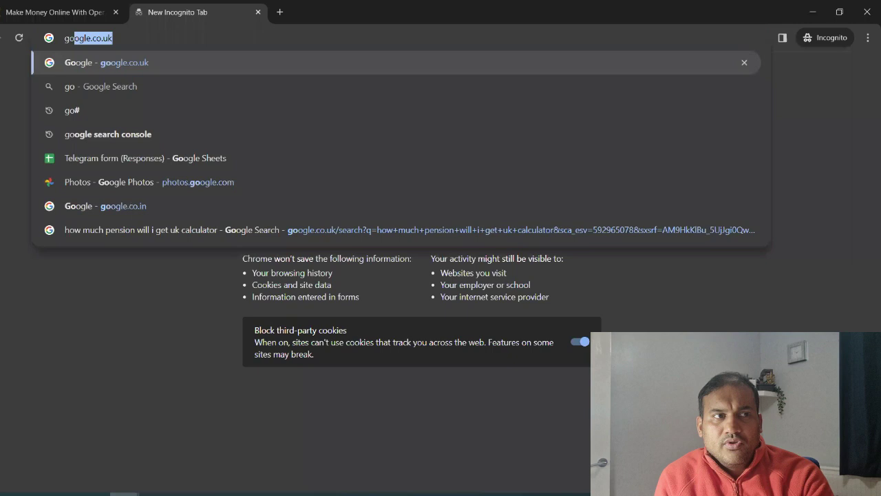
key(Return)
click(482, 475)
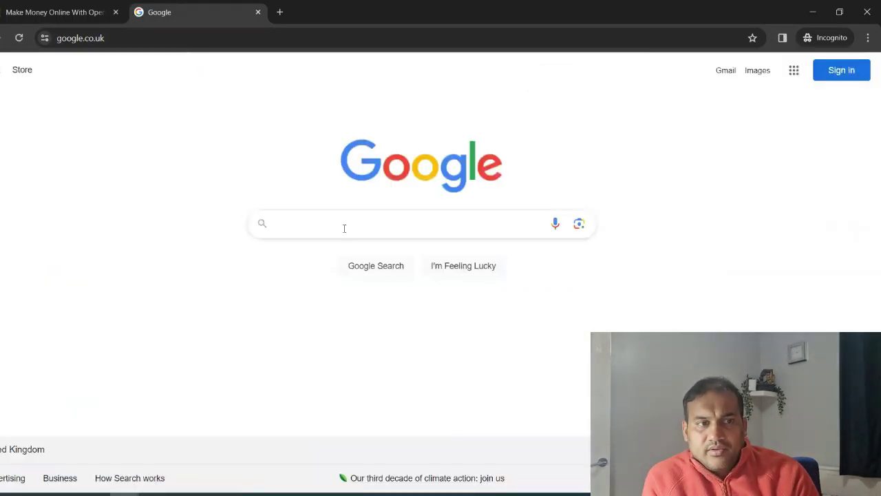
Step: Search Google for the pasted Sora title, highlight the Deepawali SEO Tips result, and return to the article
click(345, 226)
key(ctrl+v)
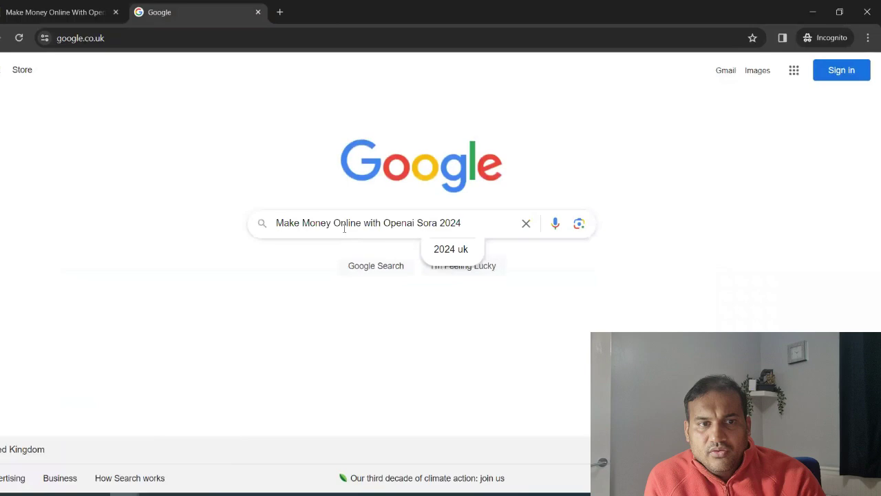
key(Return)
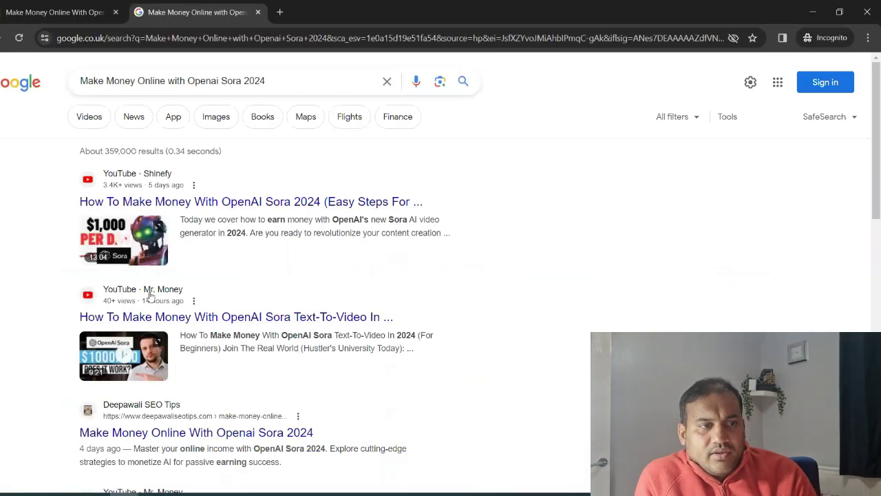
scroll(20, 307, down, 3)
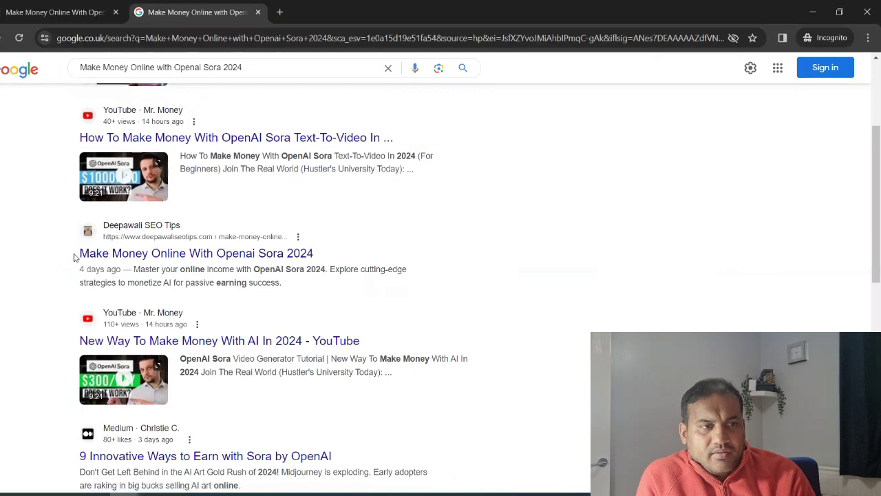
drag(74, 254, 349, 256)
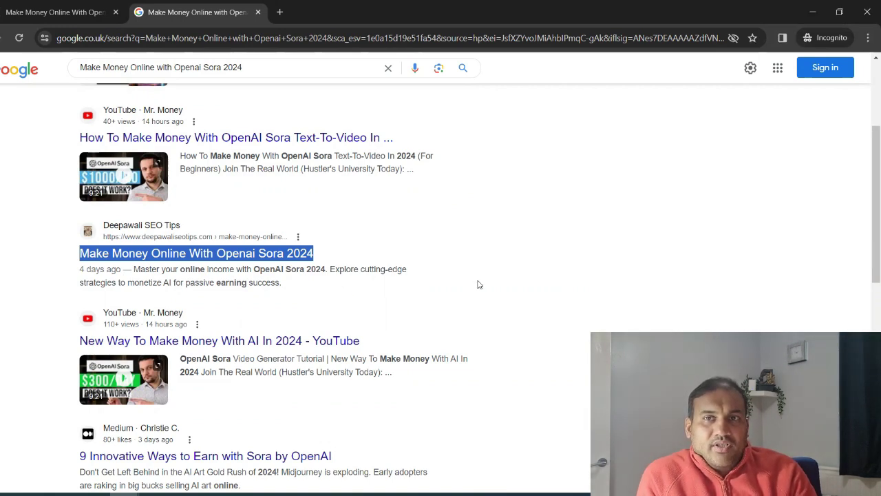
click(45, 14)
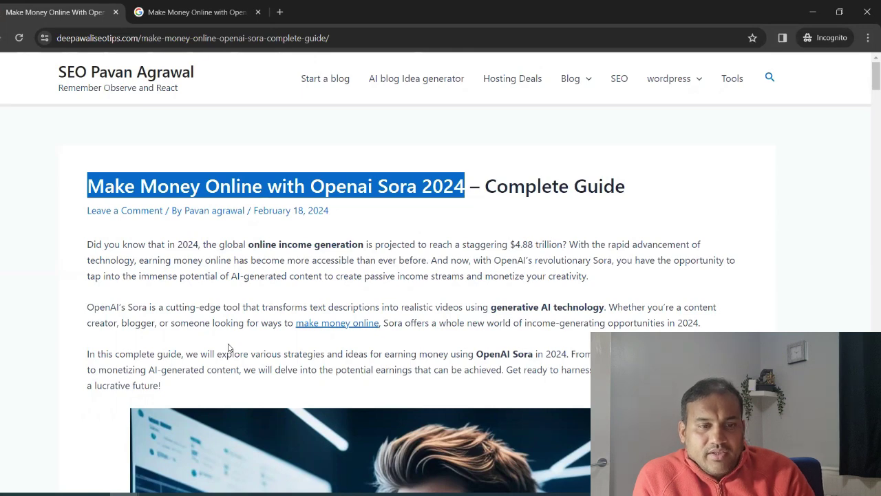
Step: Switch to the SEOWriting.ai window and open Builder to list the 47 generated articles
key(alt+Tab)
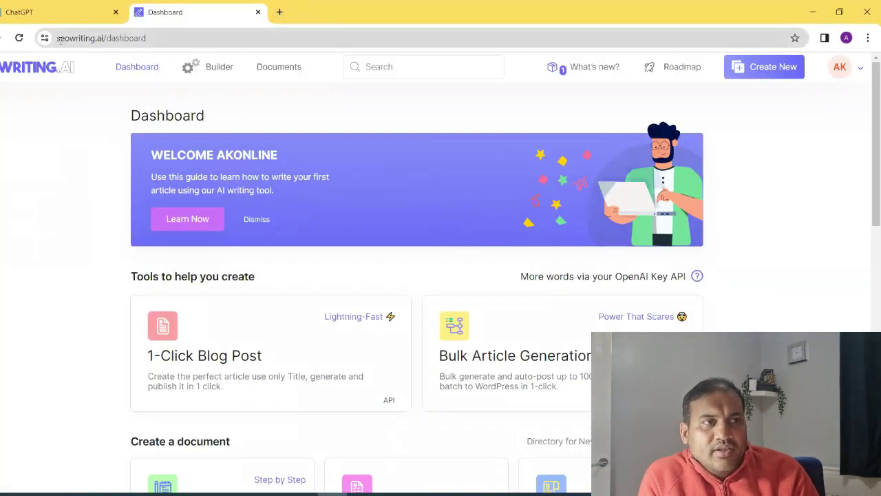
drag(58, 37, 105, 38)
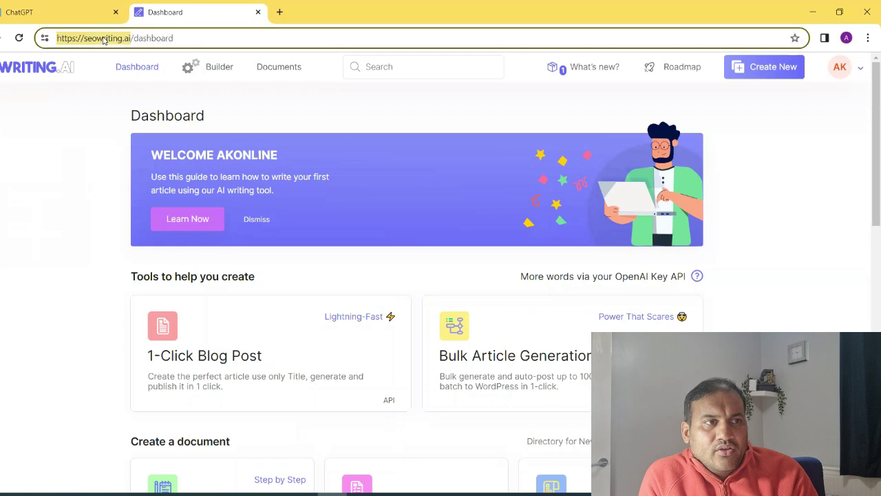
click(64, 183)
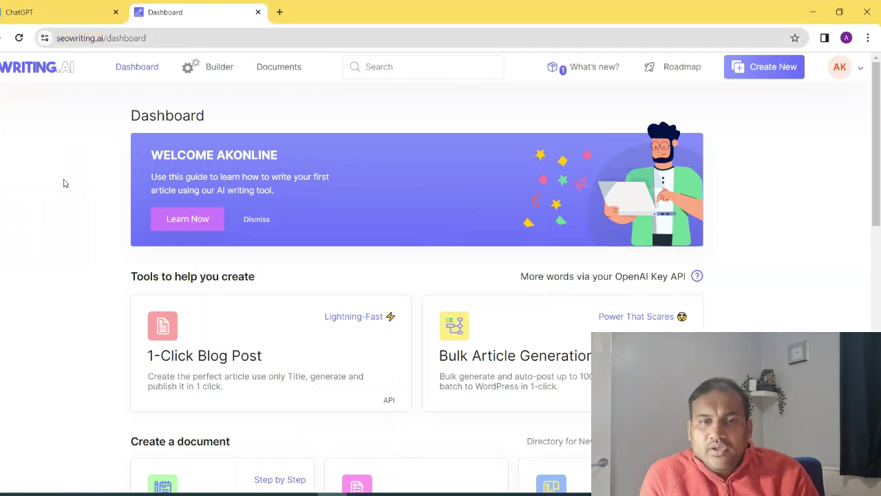
click(220, 70)
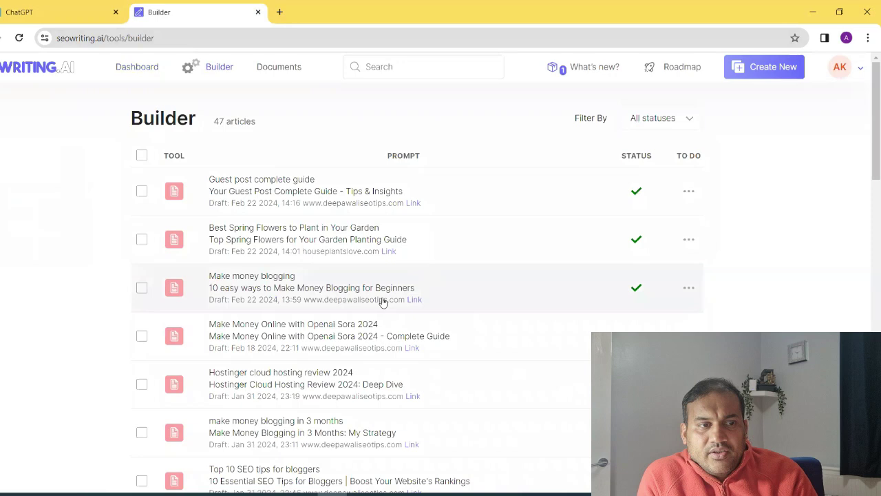
Step: Open the 2454-word Sora money-making draft and scroll through its content
click(372, 348)
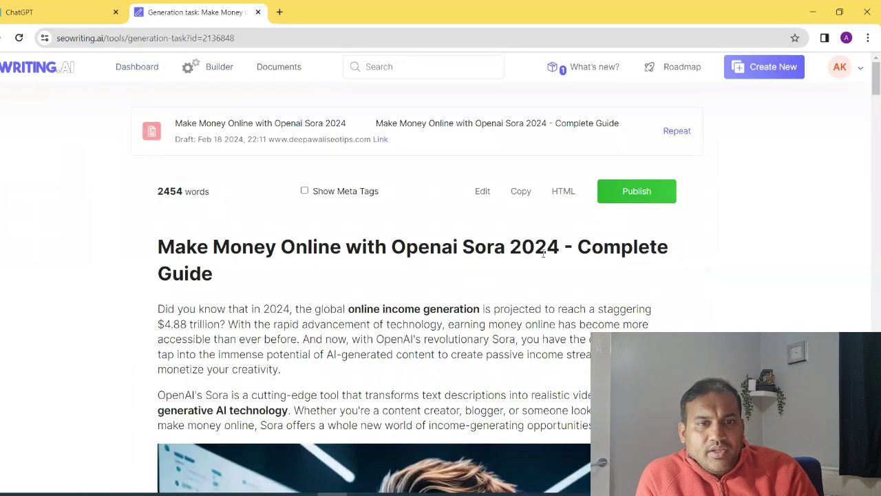
scroll(354, 301, down, 2)
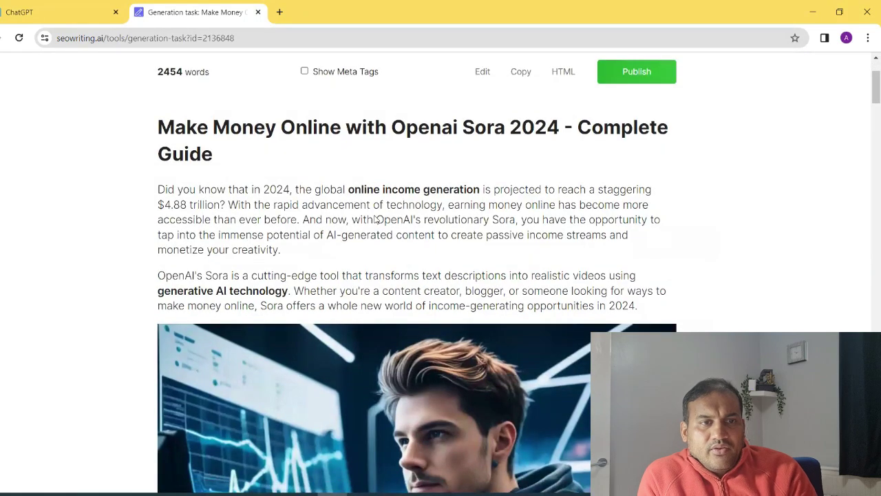
scroll(408, 234, down, 5)
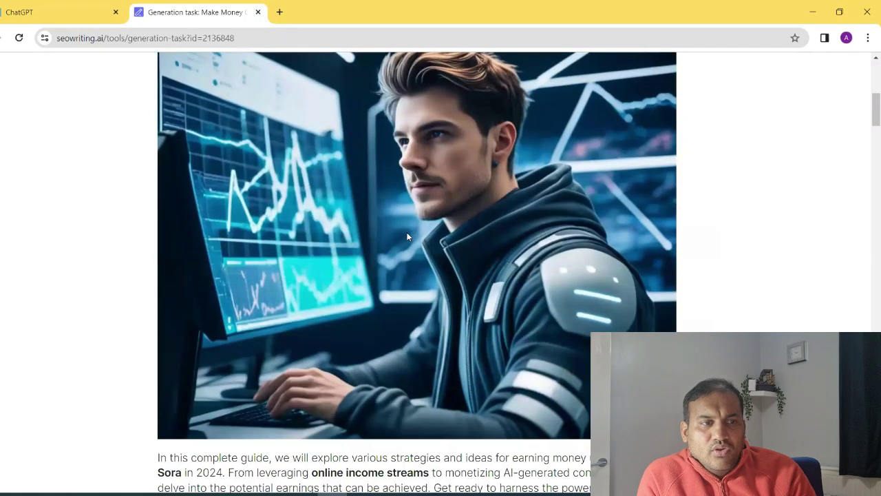
scroll(268, 215, down, 10)
scroll(268, 219, down, 10)
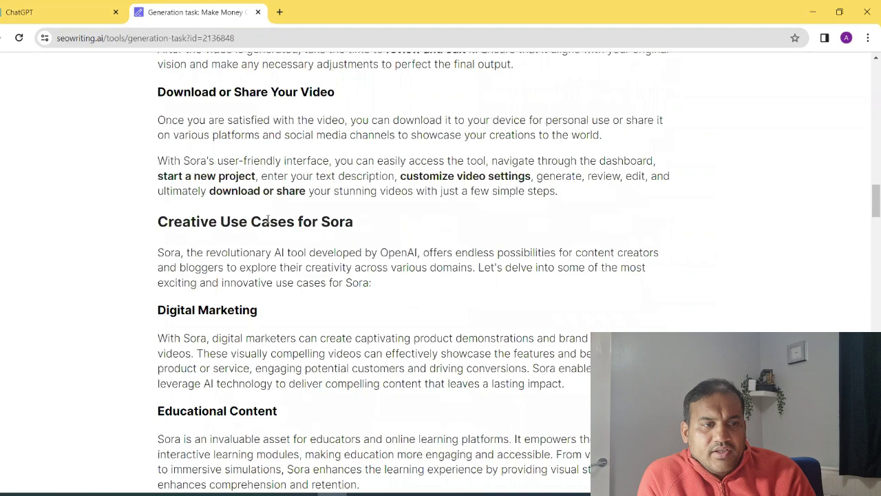
scroll(268, 219, down, 20)
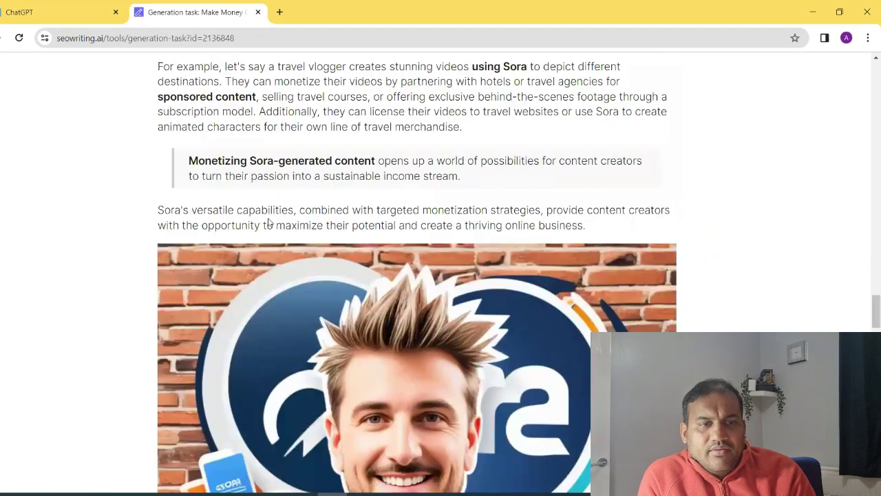
scroll(307, 208, down, 6)
scroll(402, 294, down, 1)
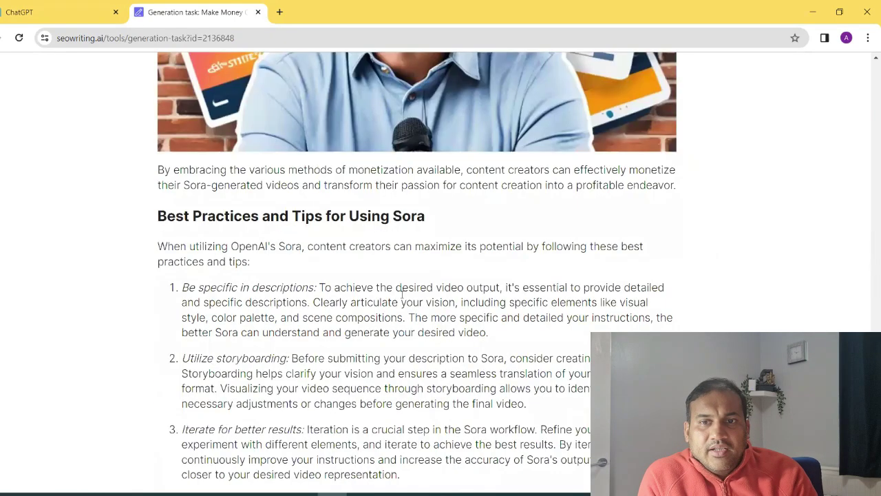
Step: Bring up the WordPress publishing dialog, then close it without publishing
scroll(415, 316, up, 20)
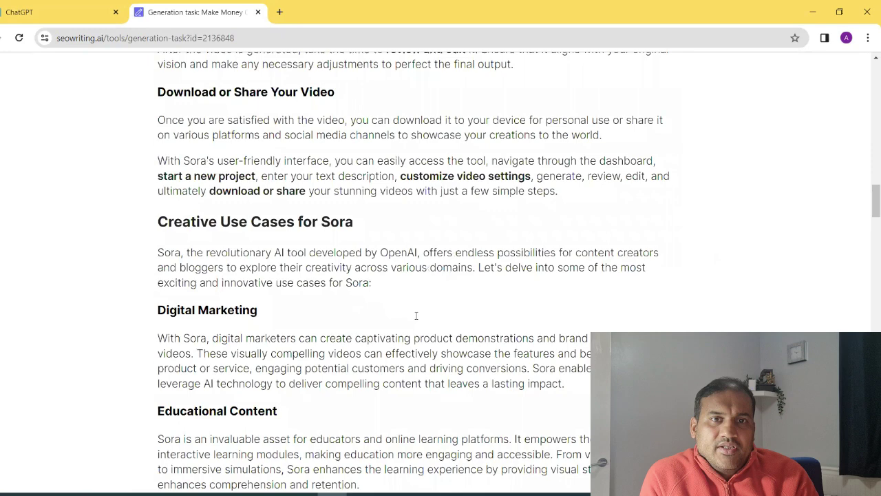
scroll(415, 316, up, 20)
scroll(415, 315, up, 5)
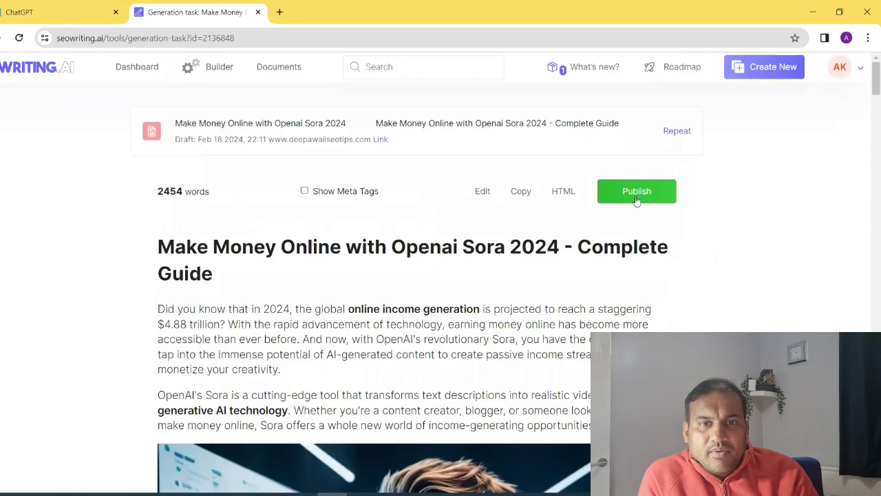
click(637, 196)
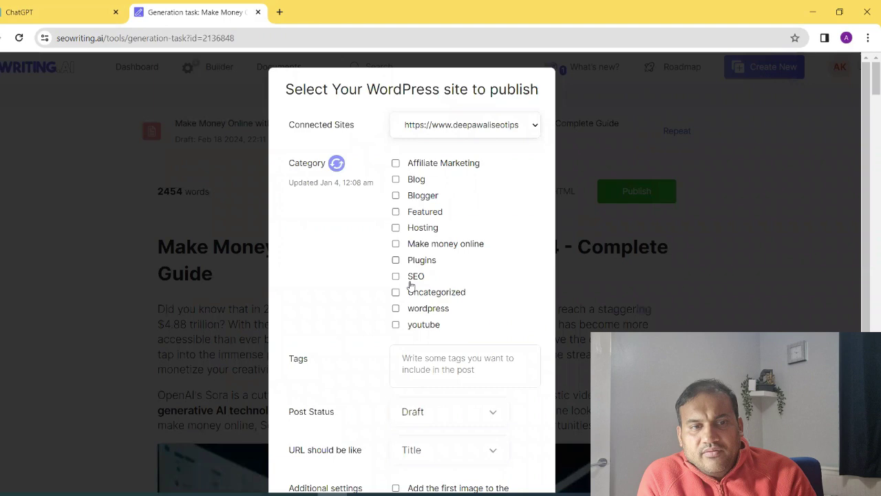
click(601, 302)
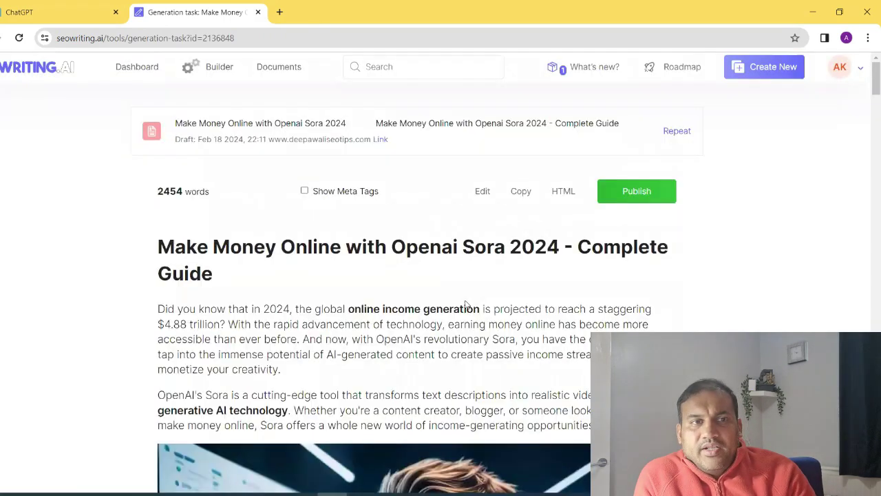
Step: Go to the SEOWriting.ai Dashboard and load seowriting.ai in a new tab as well
click(132, 71)
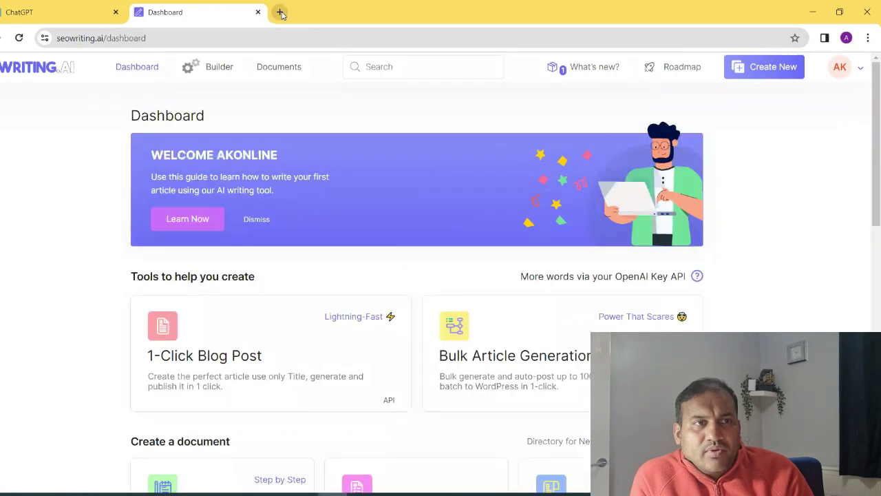
click(279, 12)
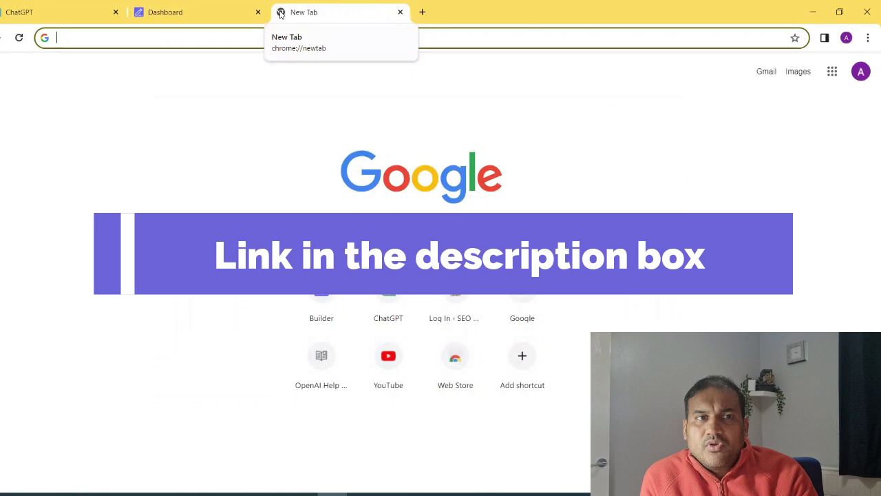
text(s)
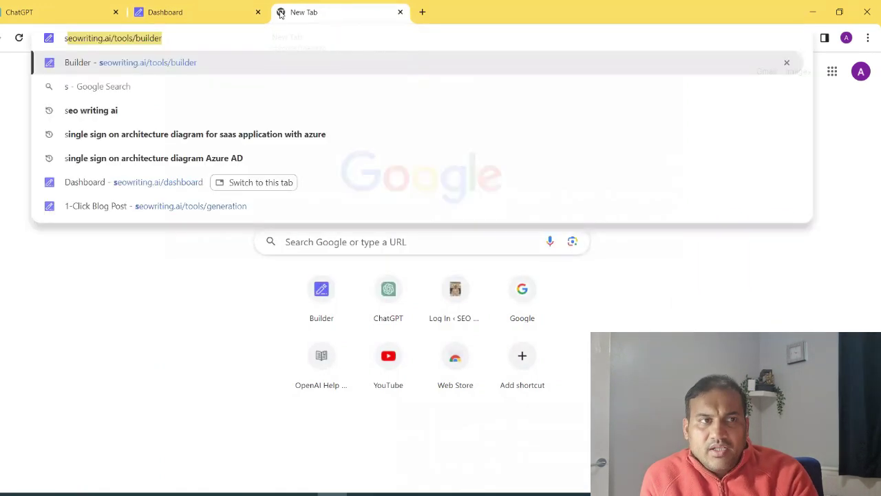
text(eo)
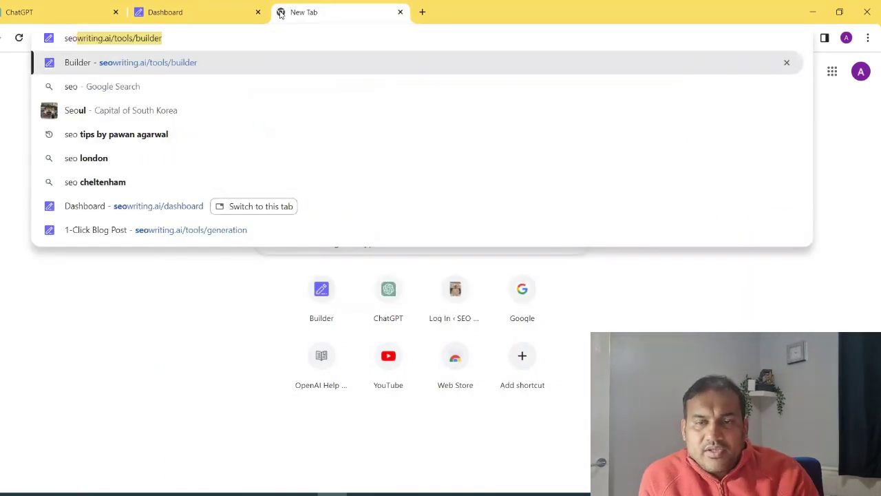
click(179, 36)
key(BackSpace)
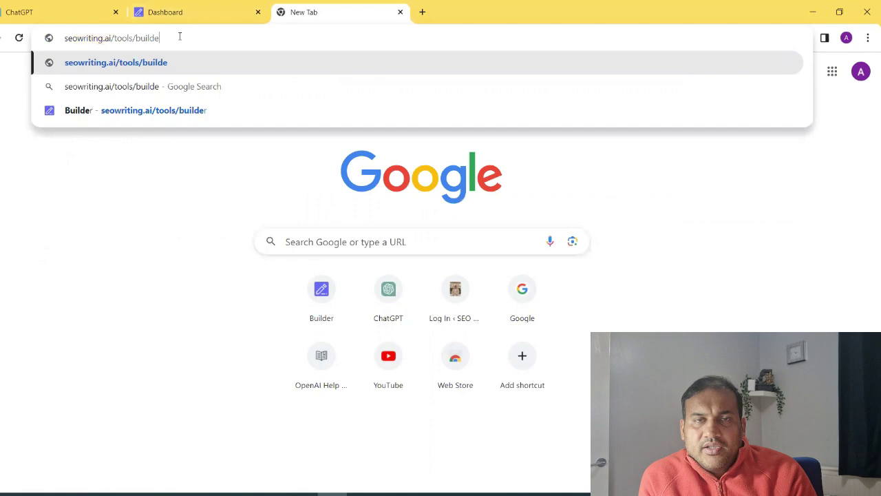
key(BackSpace)
key(BackSpace)
key(BackSpace)
key(BackSpace)
key(BackSpace)
key(BackSpace)
key(BackSpace)
key(BackSpace)
key(BackSpace)
key(BackSpace)
key(BackSpace)
key(BackSpace)
key(BackSpace)
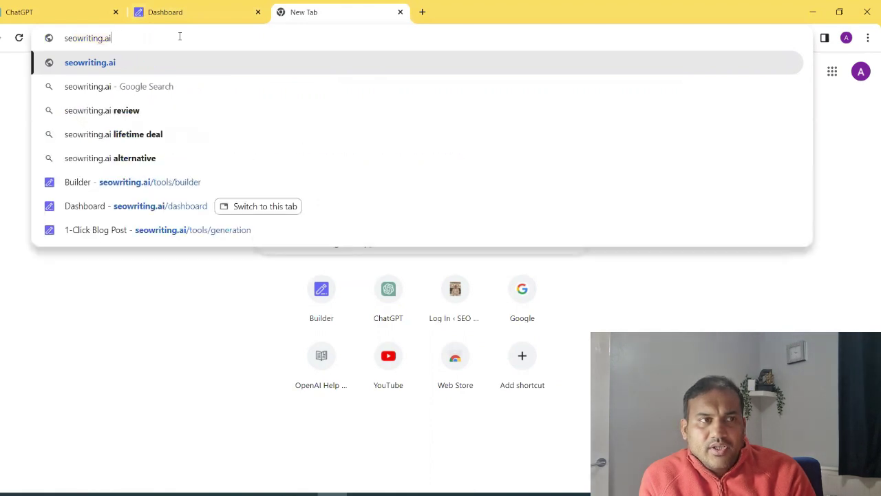
key(Return)
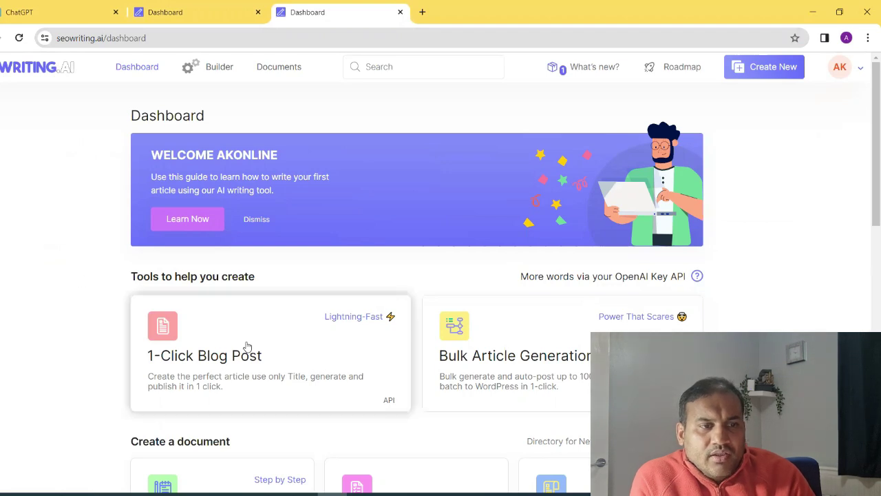
Step: Start a 1-Click Blog Post with keyword 'Make Money Online with Openai Sora 2024' and generate a title
scroll(98, 324, down, 1)
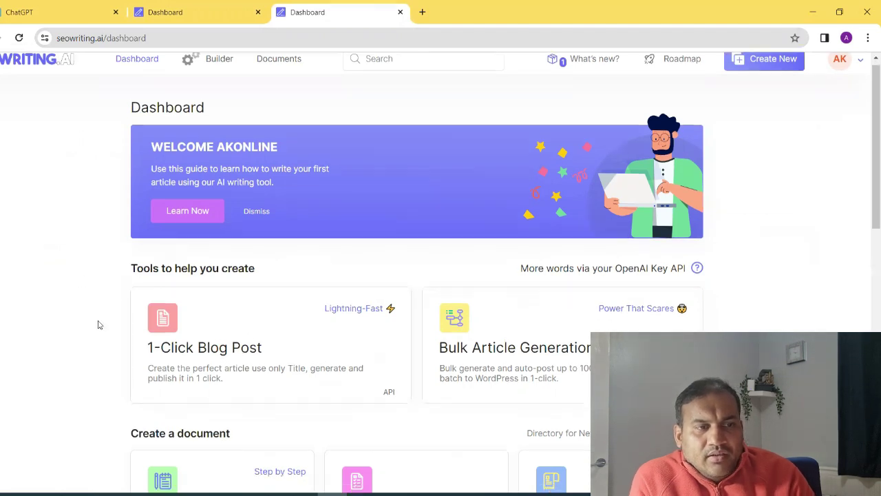
click(257, 301)
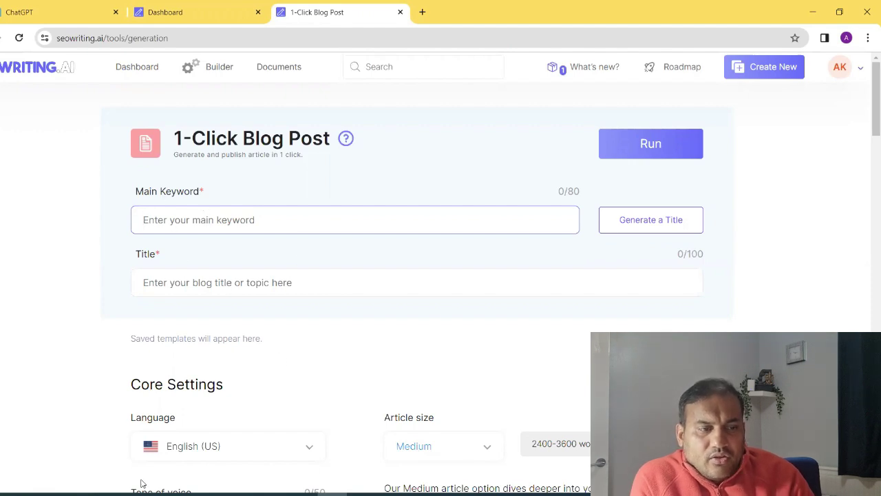
mouse_move(124, 494)
click(170, 463)
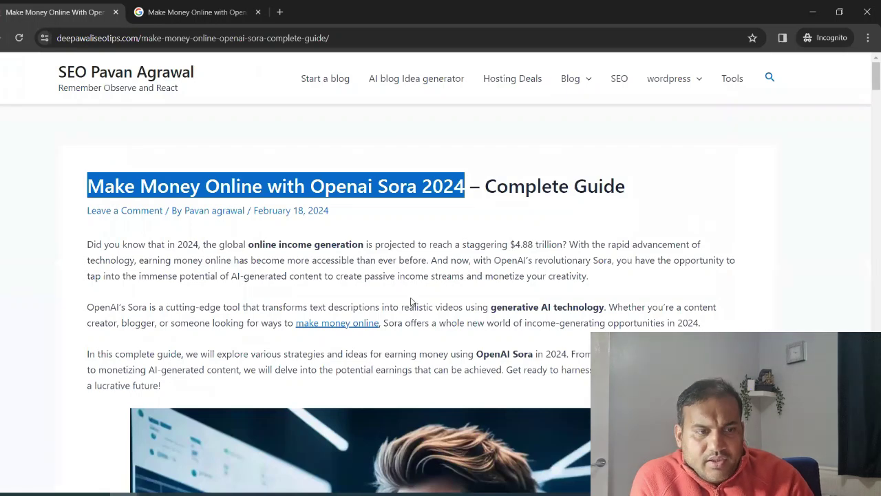
key(alt+Tab)
text(Make Money Online with Openai Sora 2024)
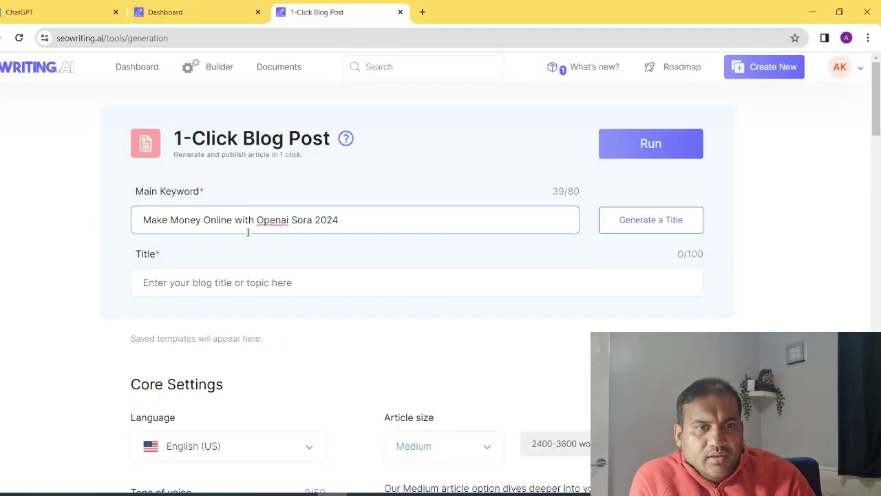
click(637, 223)
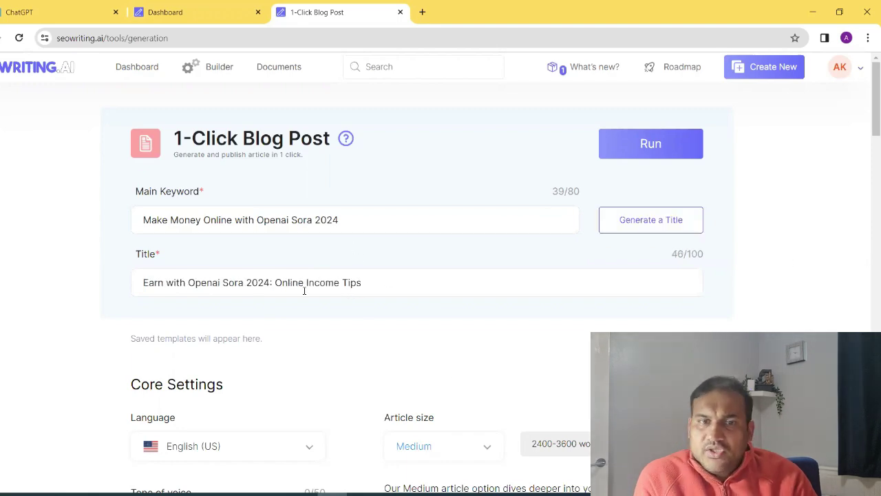
Step: Set the tone of voice to Informational and the point of view to First person singular
scroll(350, 315, down, 3)
scroll(350, 315, down, 1)
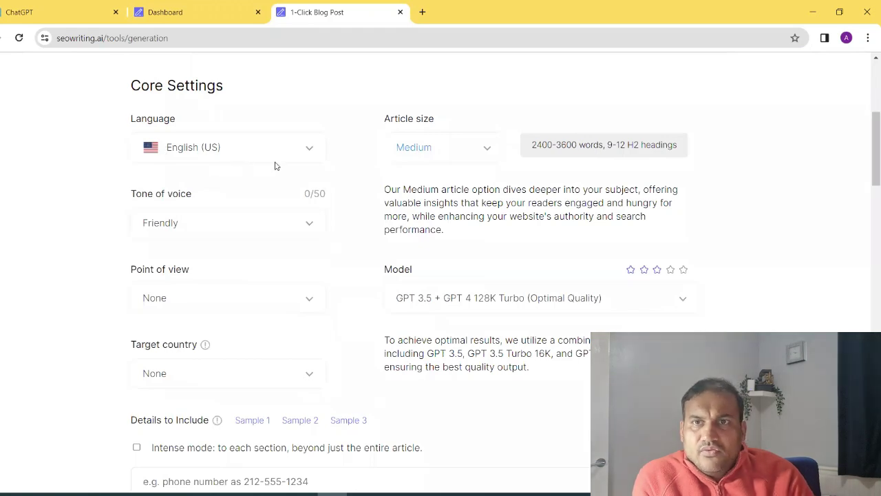
click(256, 226)
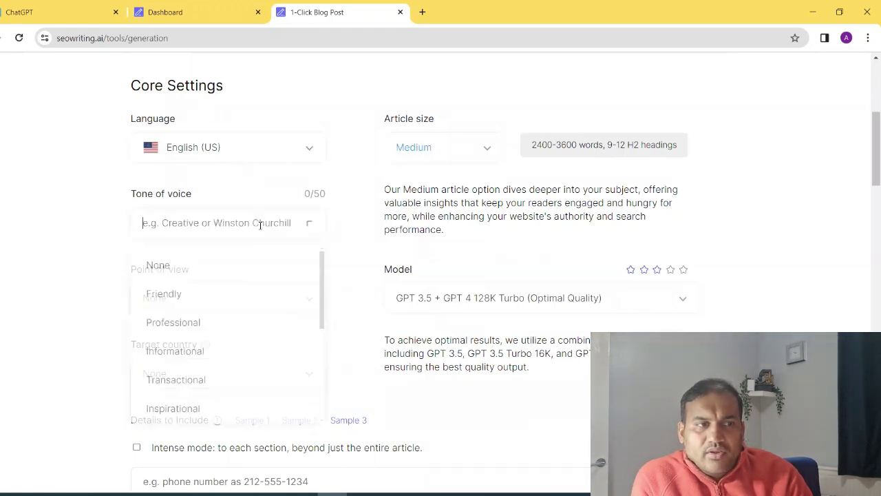
click(227, 348)
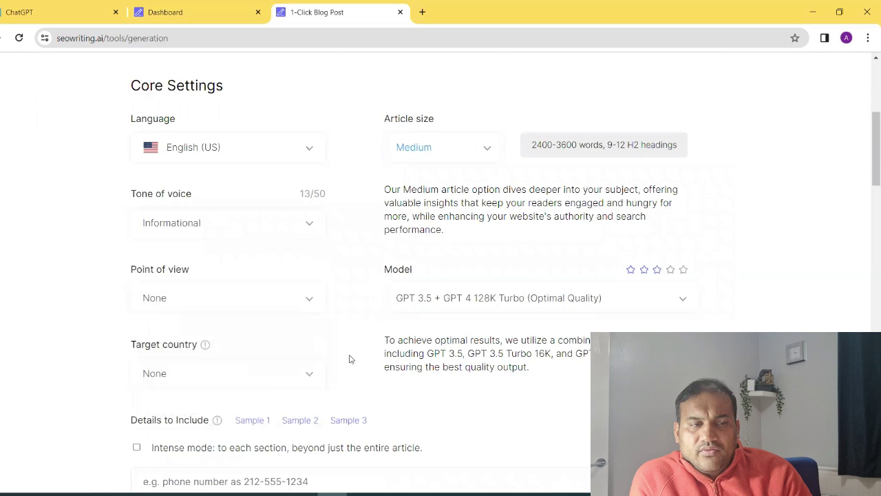
click(273, 301)
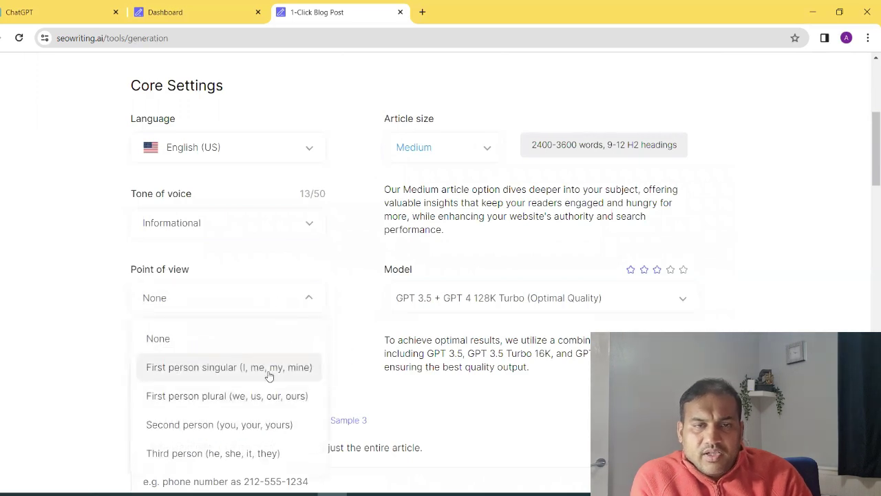
click(265, 367)
Step: Set the target country to United States and move into the Details field
scroll(128, 333, down, 1)
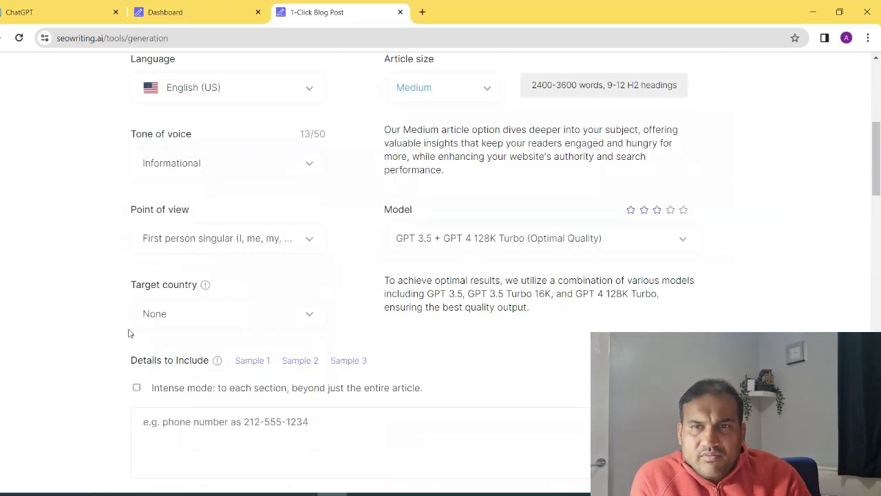
scroll(123, 336, down, 1)
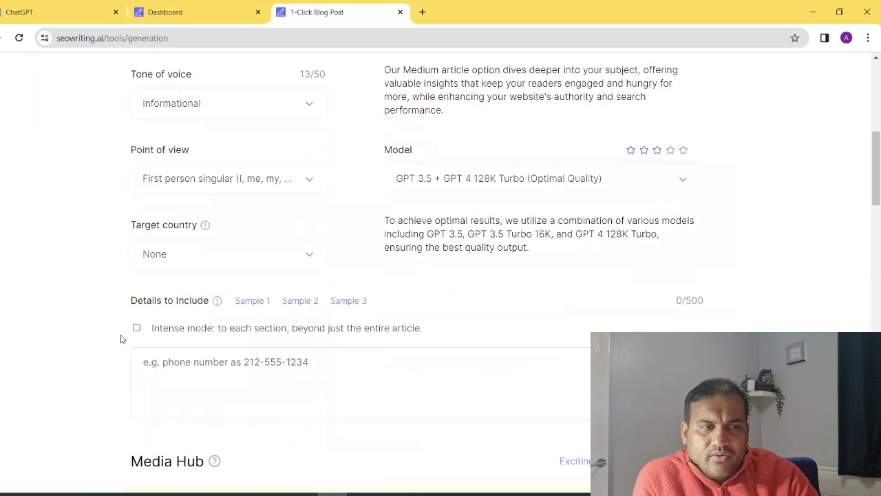
click(181, 258)
click(203, 323)
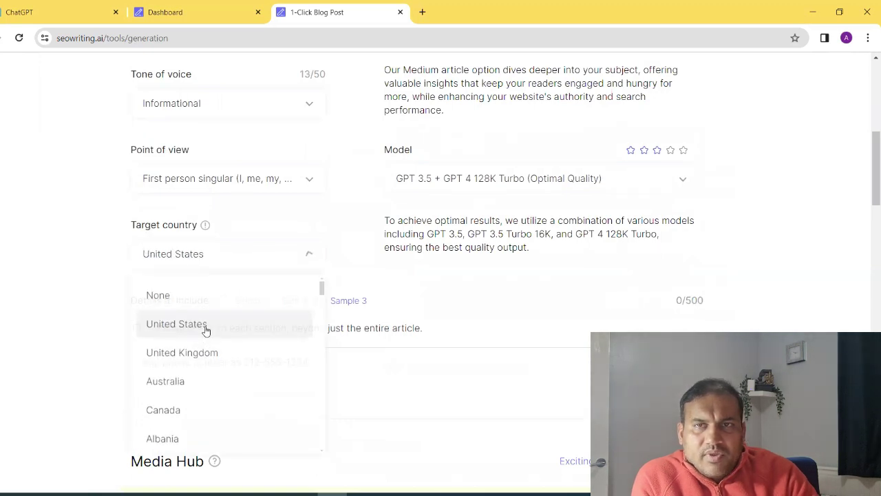
scroll(372, 326, down, 3)
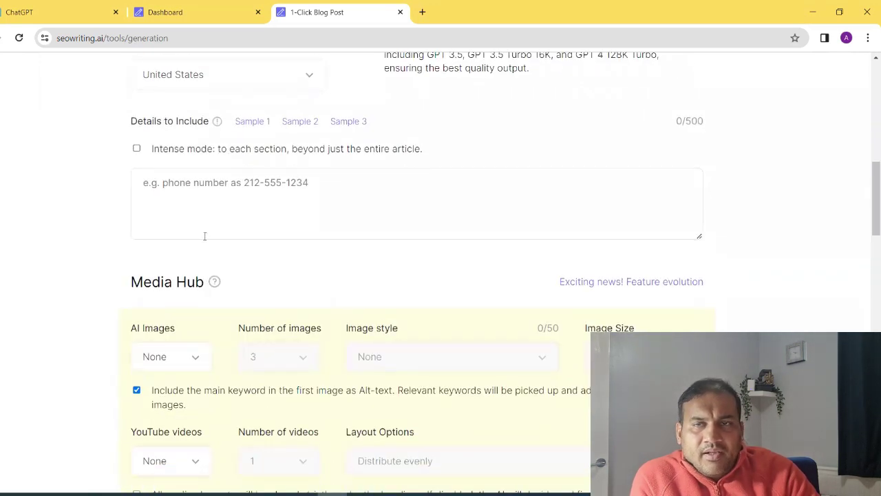
click(249, 219)
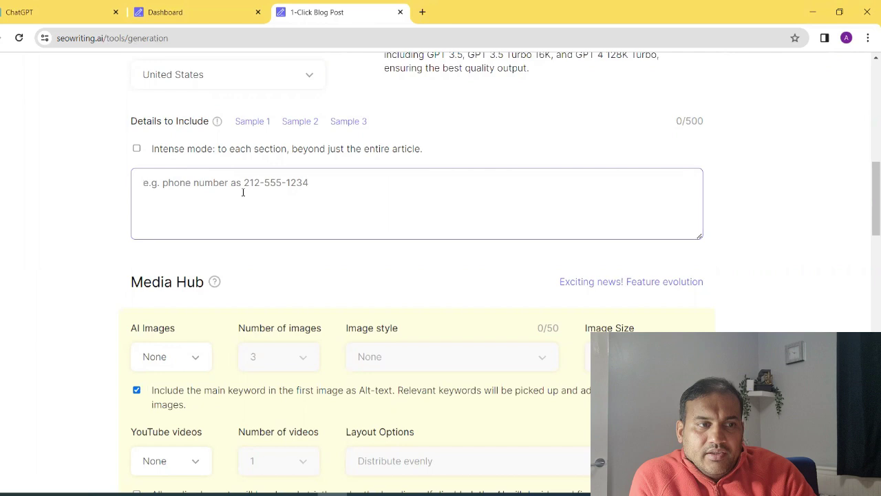
Step: Generate the NLP keywords and choose the Statistical or Fact introductory hook
scroll(204, 339, down, 1)
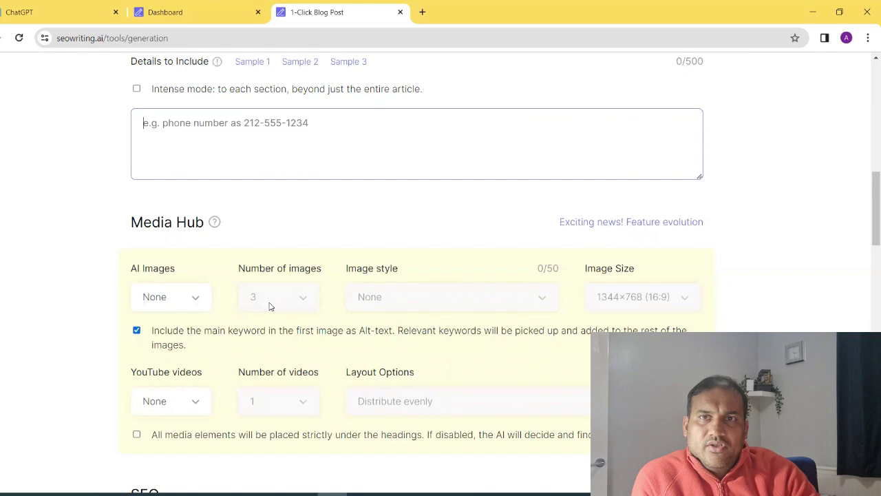
scroll(269, 307, down, 4)
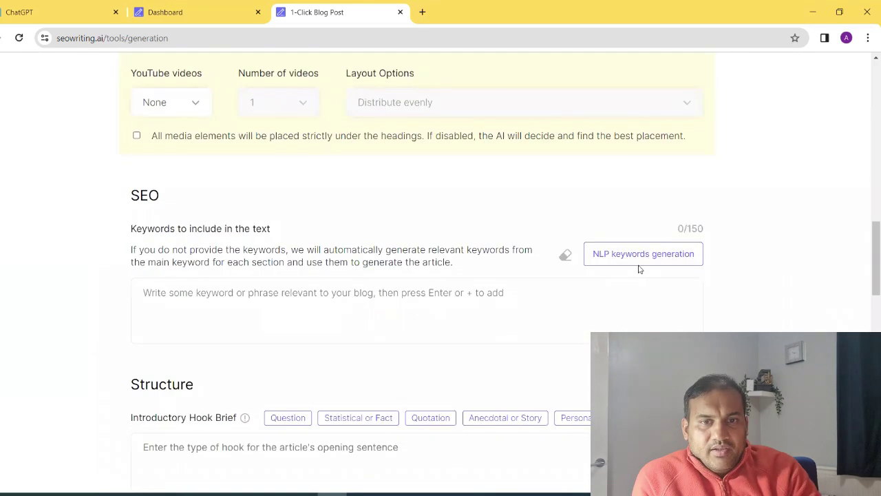
click(639, 267)
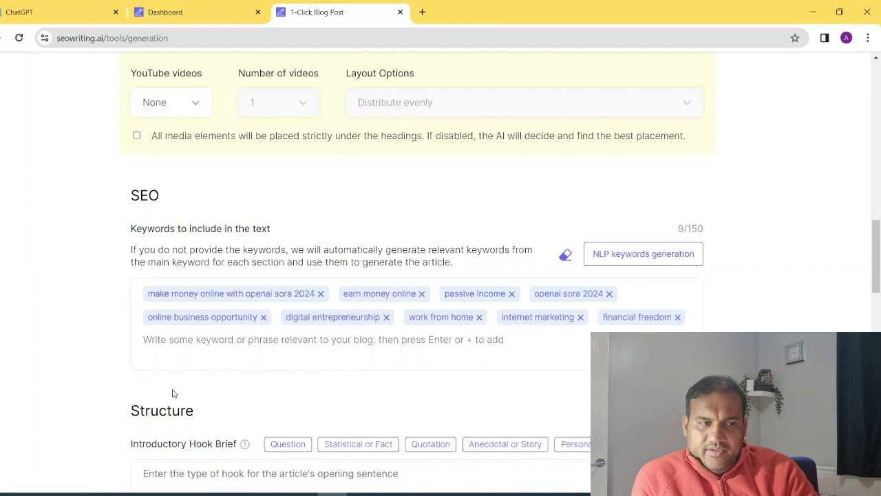
scroll(172, 392, down, 2)
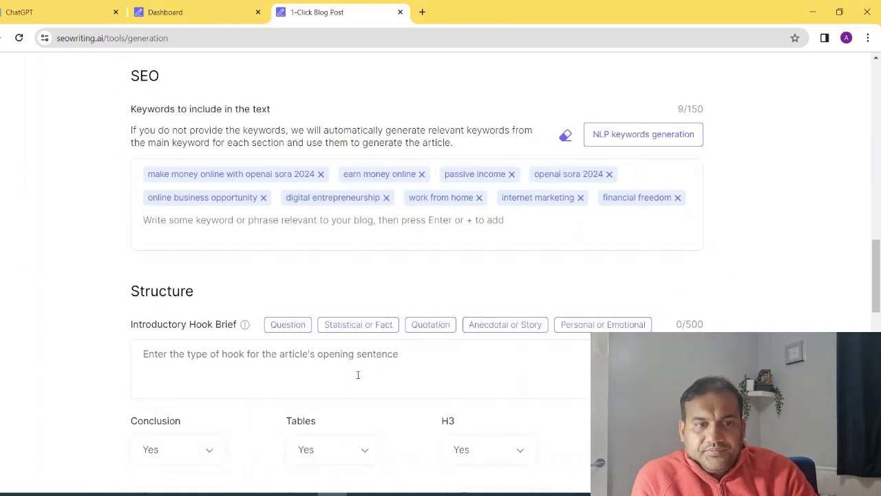
click(377, 327)
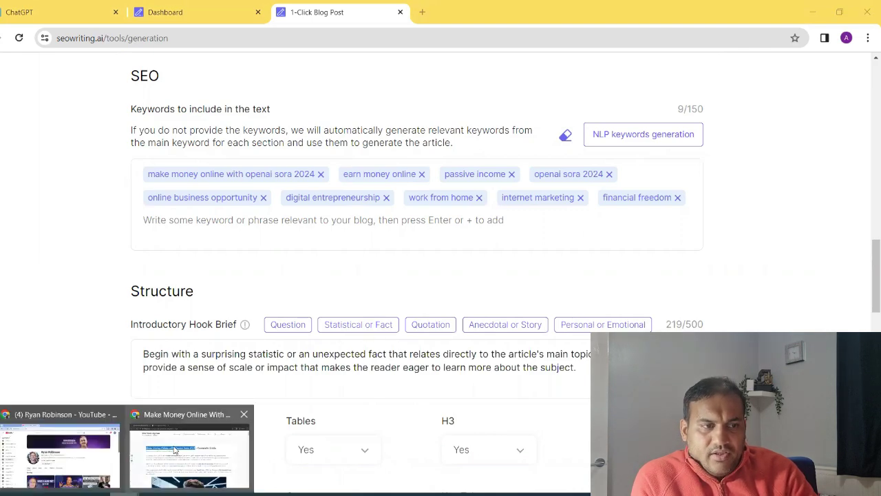
click(190, 447)
click(201, 306)
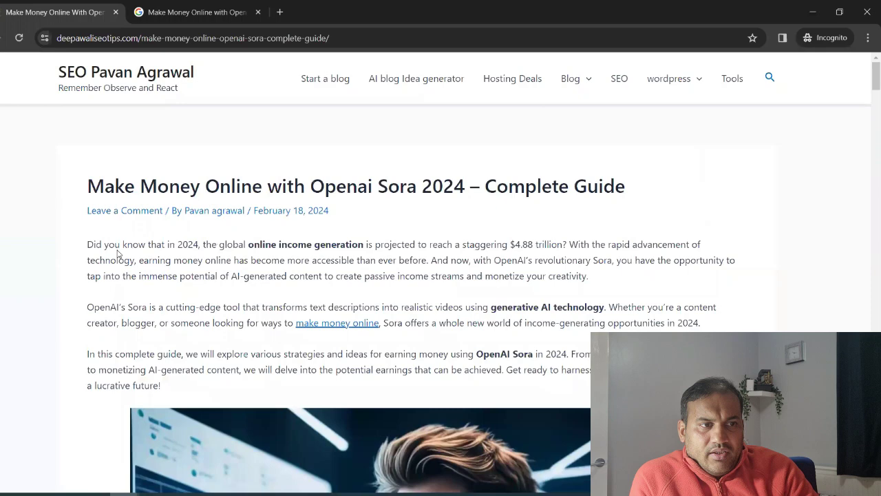
drag(114, 245, 565, 245)
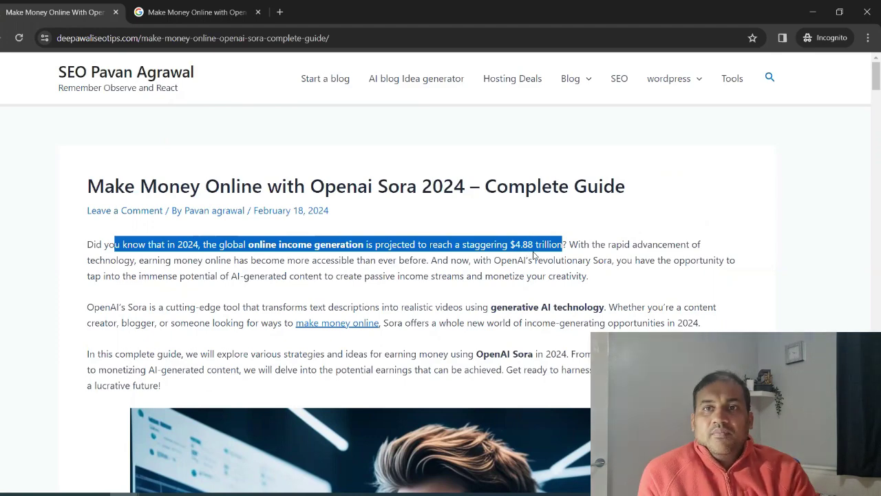
key(alt+Tab)
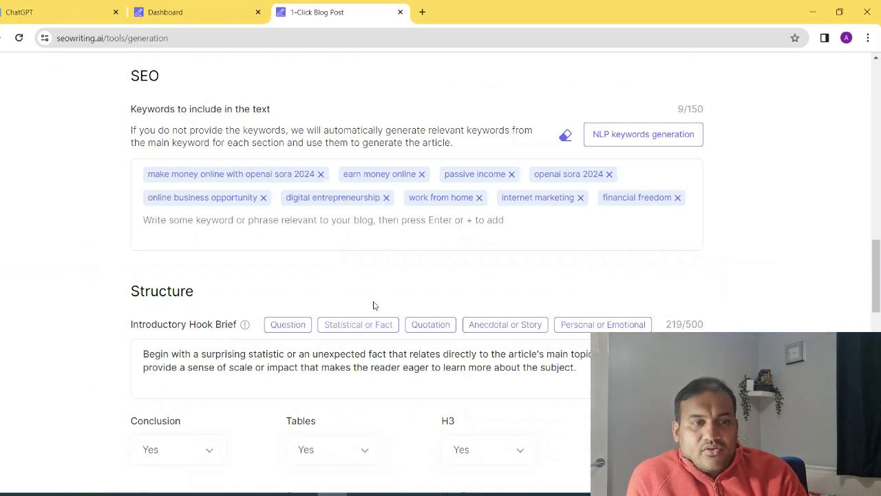
Step: In the Structure settings, set both Conclusion and Key Takeaways to No
scroll(374, 305, down, 1)
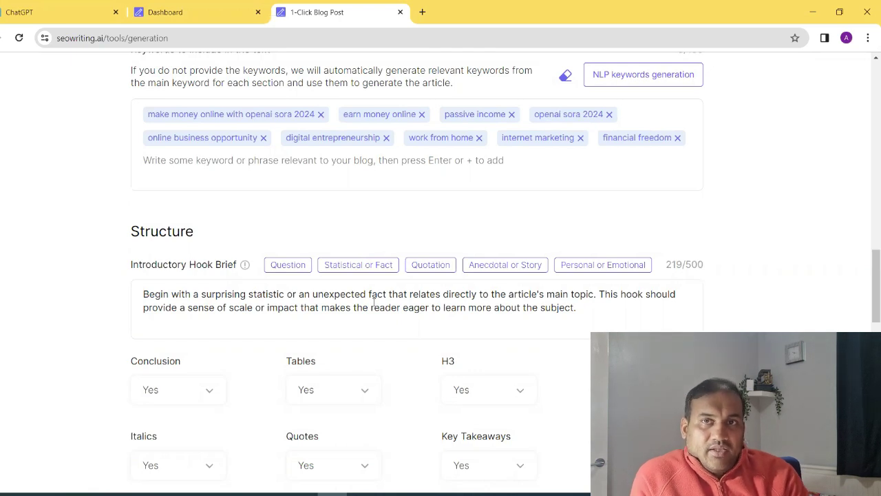
scroll(374, 303, down, 2)
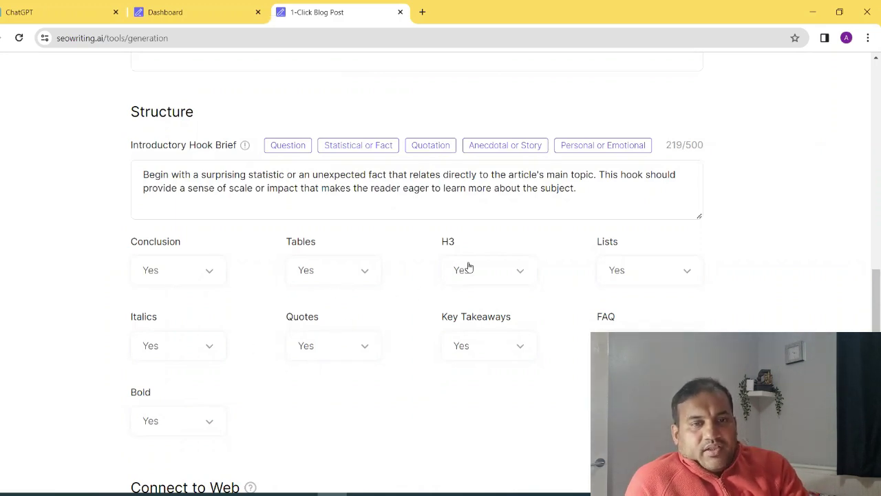
click(152, 271)
click(177, 319)
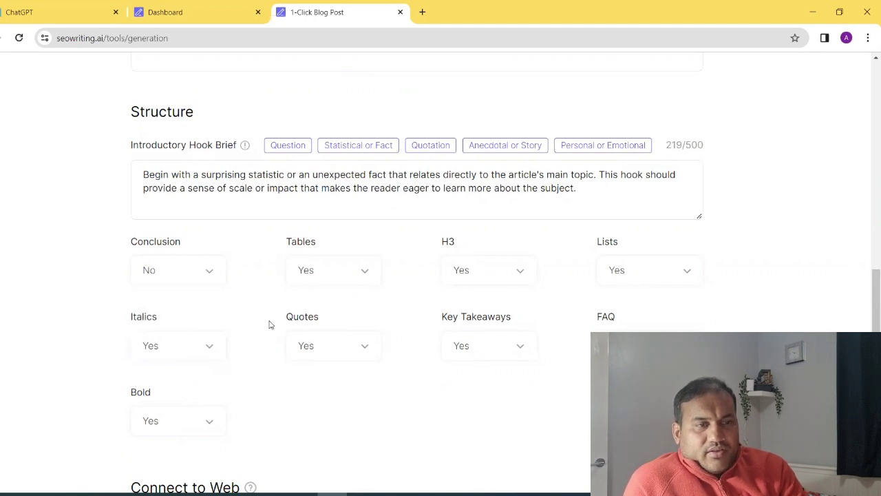
click(473, 355)
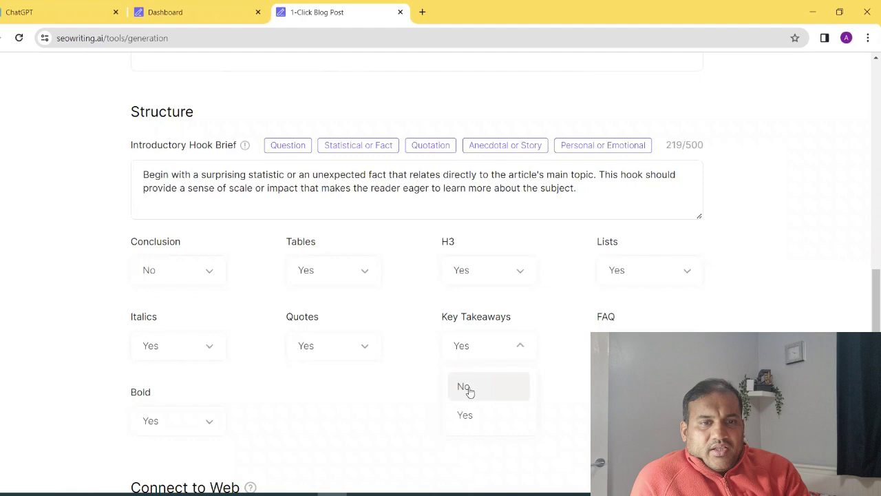
click(469, 391)
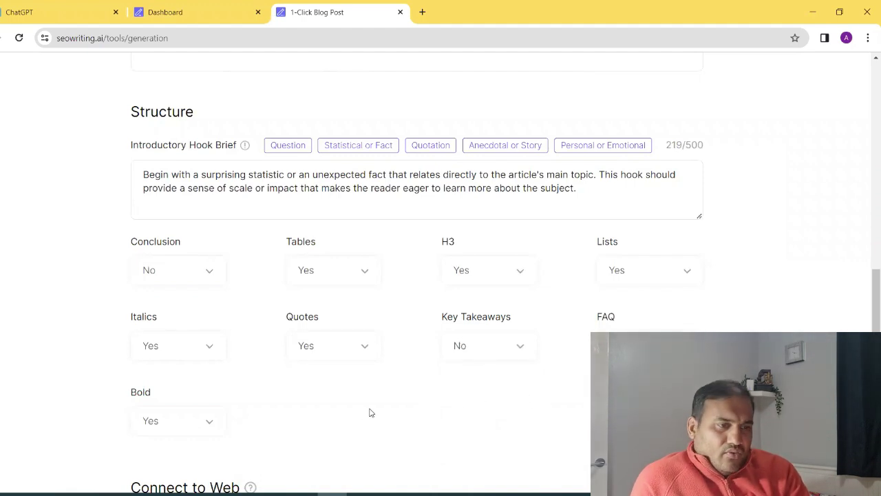
scroll(360, 412, down, 2)
Step: Set Network to Yes under Connect to Web
scroll(241, 318, down, 3)
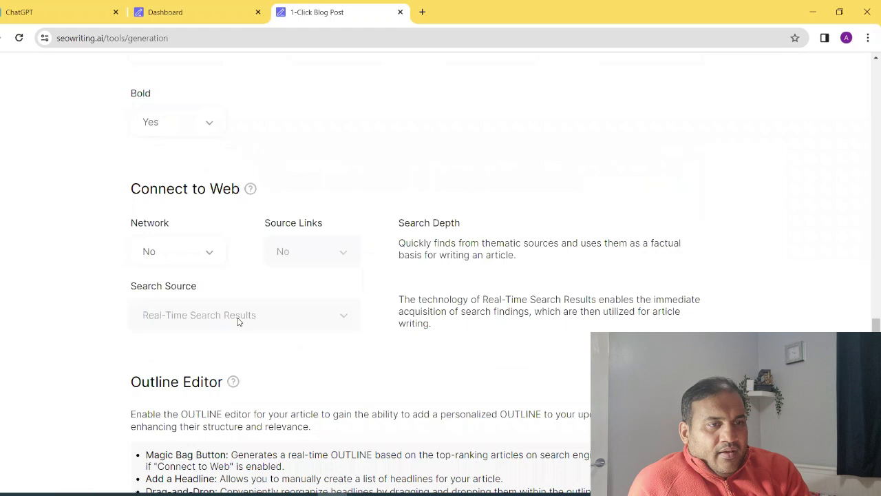
click(202, 263)
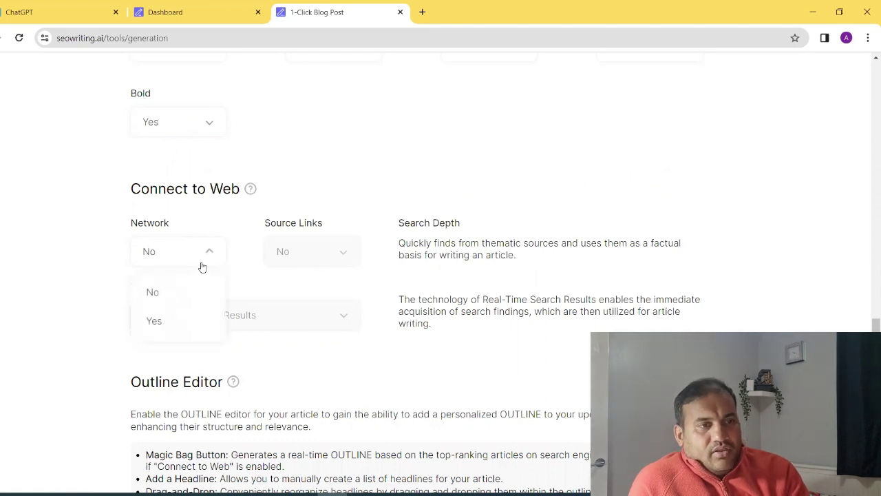
click(61, 292)
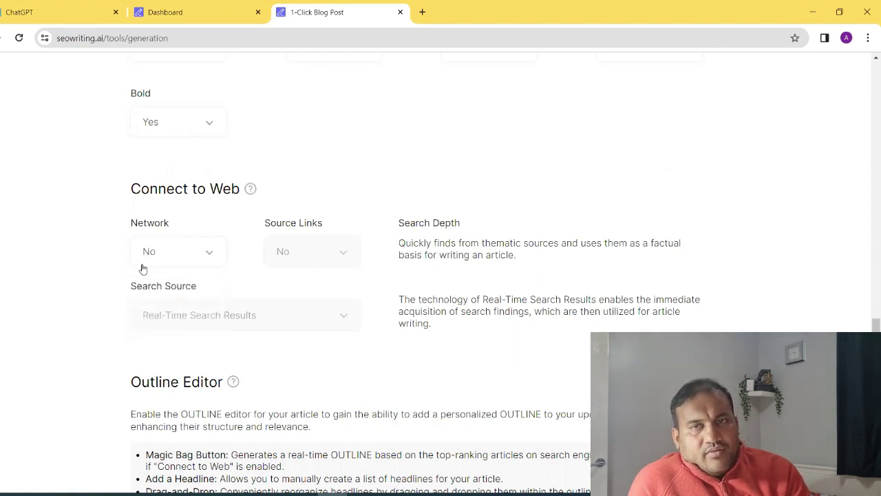
click(193, 261)
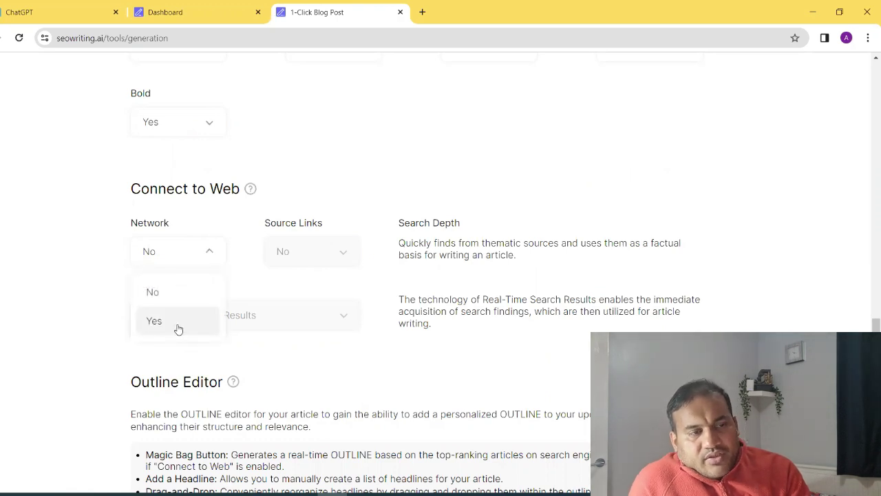
click(177, 323)
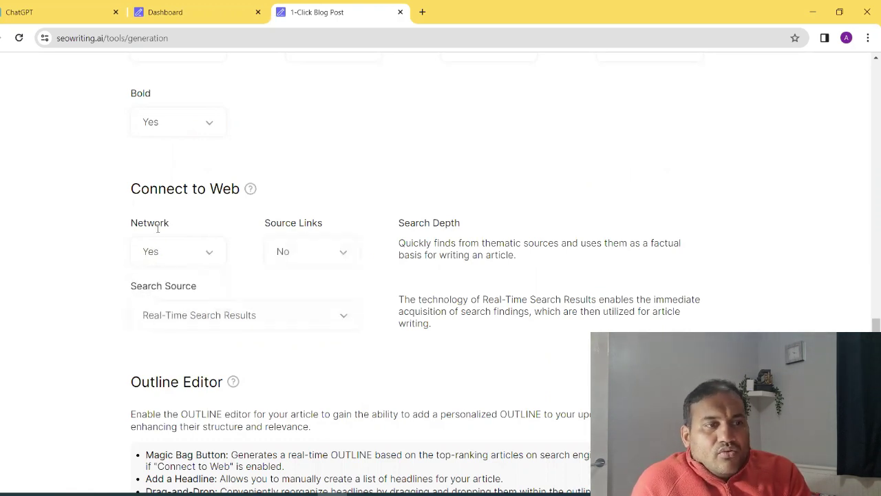
Step: Set Source Links to Yes and review the available Search Source options
click(307, 258)
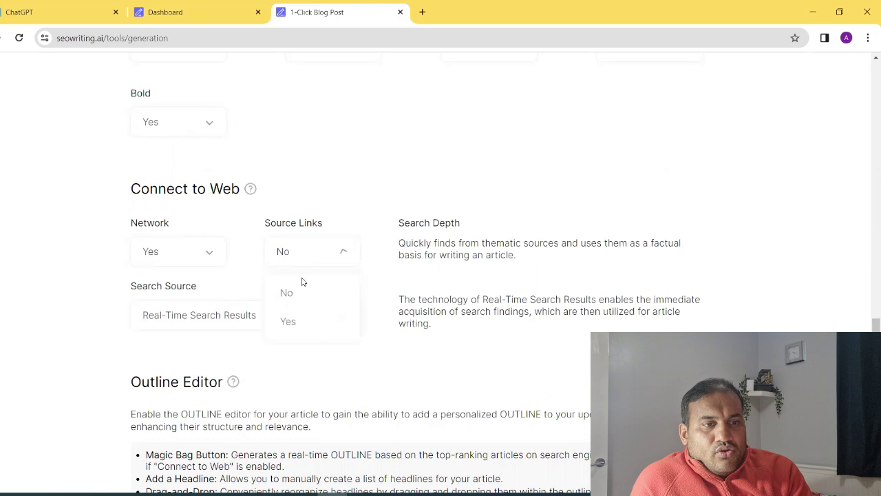
click(291, 324)
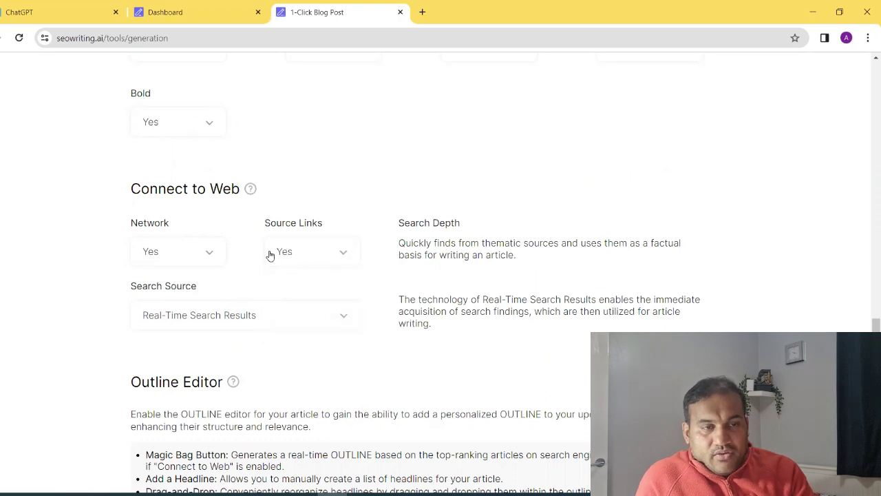
click(252, 317)
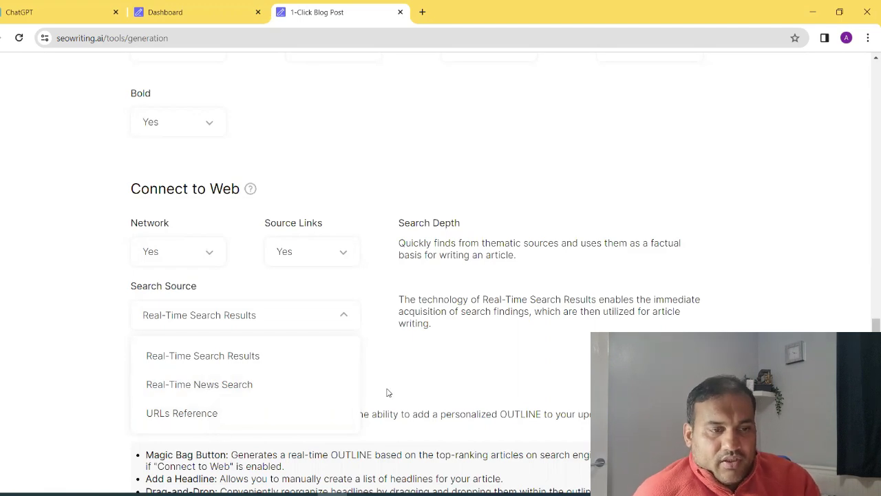
scroll(390, 390, down, 1)
scroll(390, 390, down, 3)
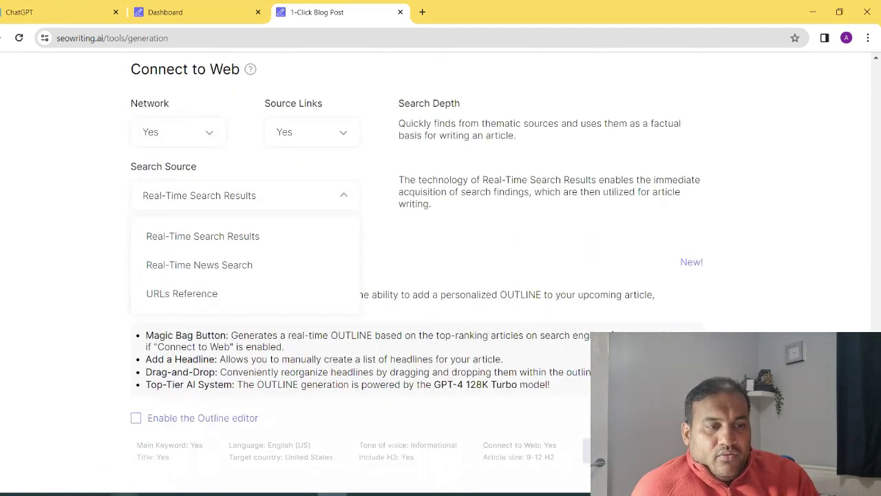
click(192, 454)
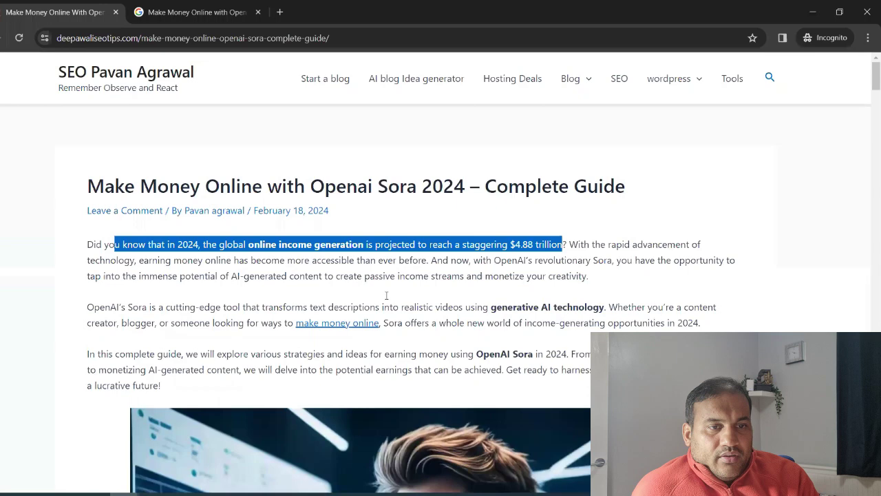
scroll(385, 301, down, 4)
scroll(386, 301, down, 20)
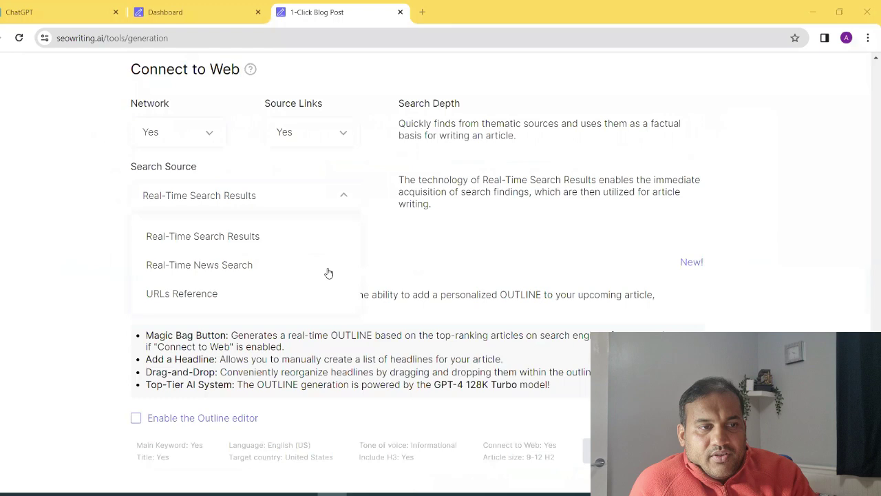
Step: Keep Real-Time Search Results as the search source and go to the Builder's list of 47 generated articles
click(284, 243)
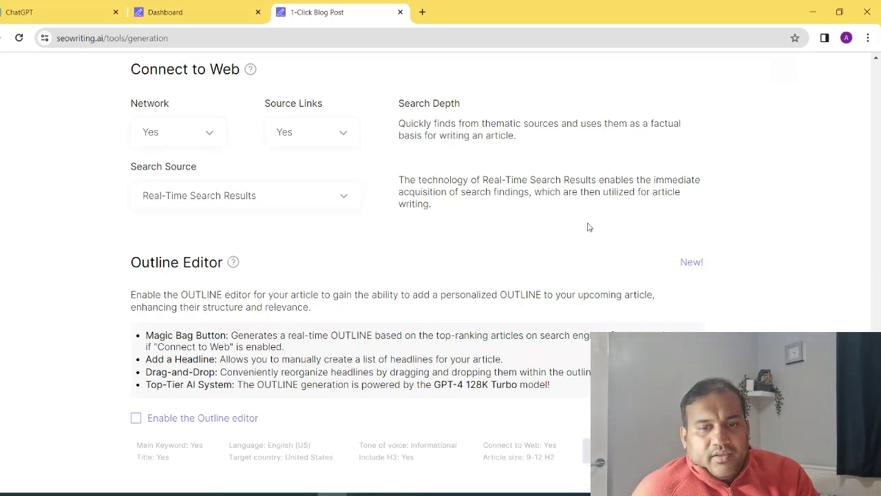
scroll(587, 226, up, 5)
scroll(589, 227, down, 5)
scroll(588, 227, up, 20)
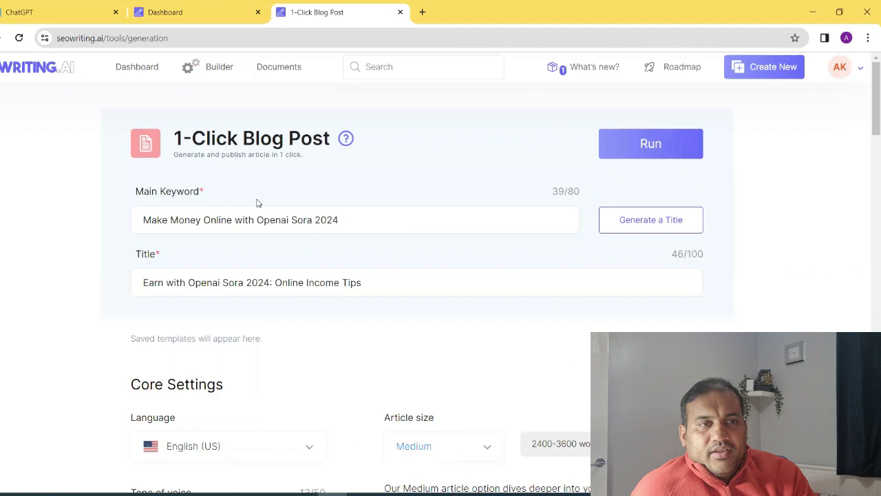
click(214, 71)
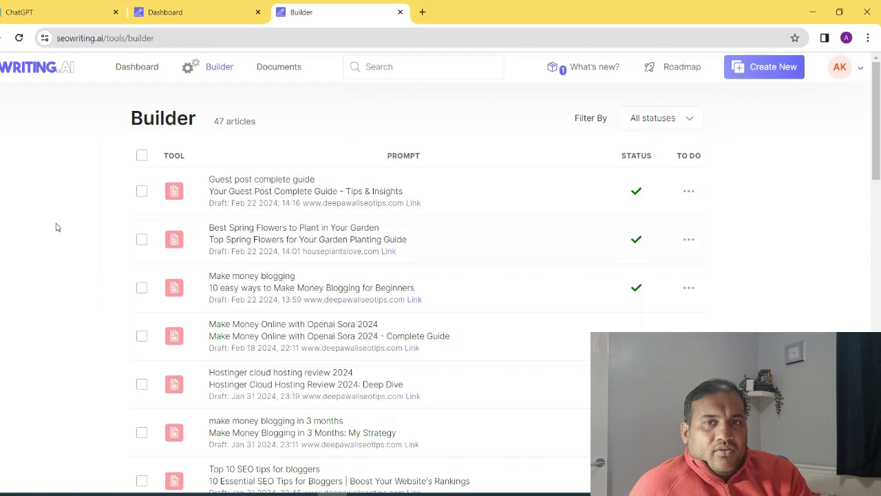
Step: Go to the Dashboard and browse its 1-Click Blog Post and Bulk Article Generation tools
click(130, 70)
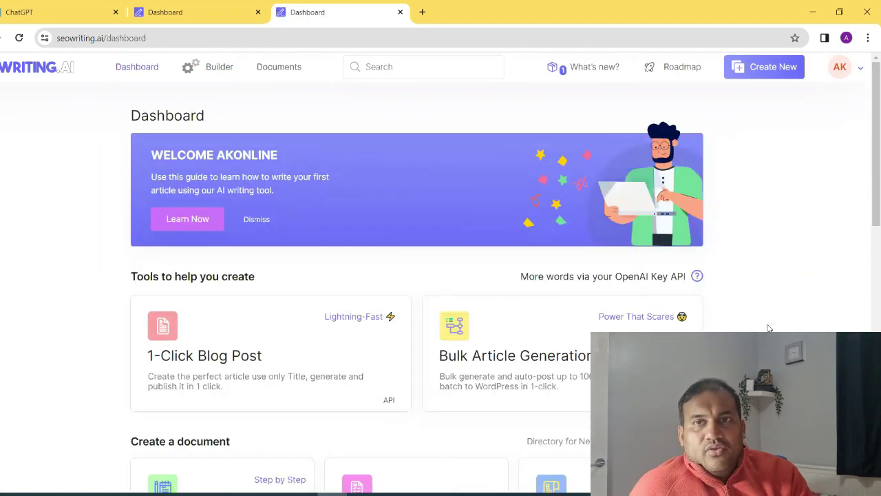
scroll(771, 325, down, 4)
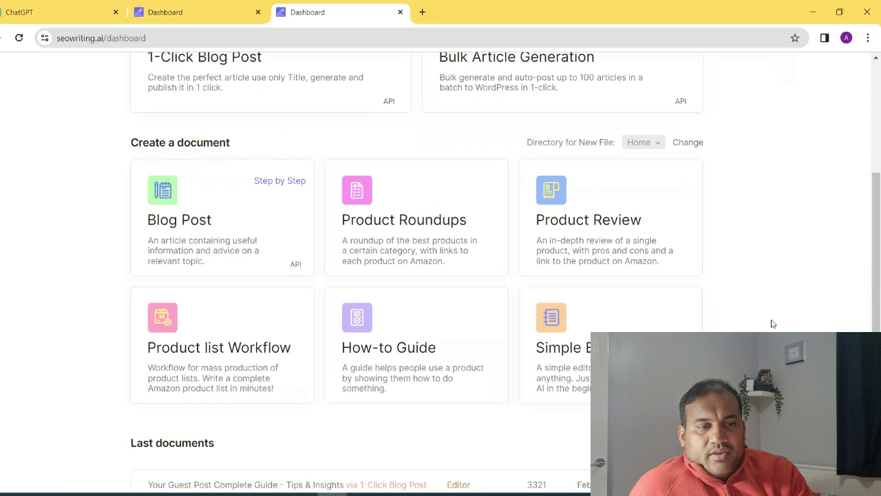
scroll(772, 324, up, 4)
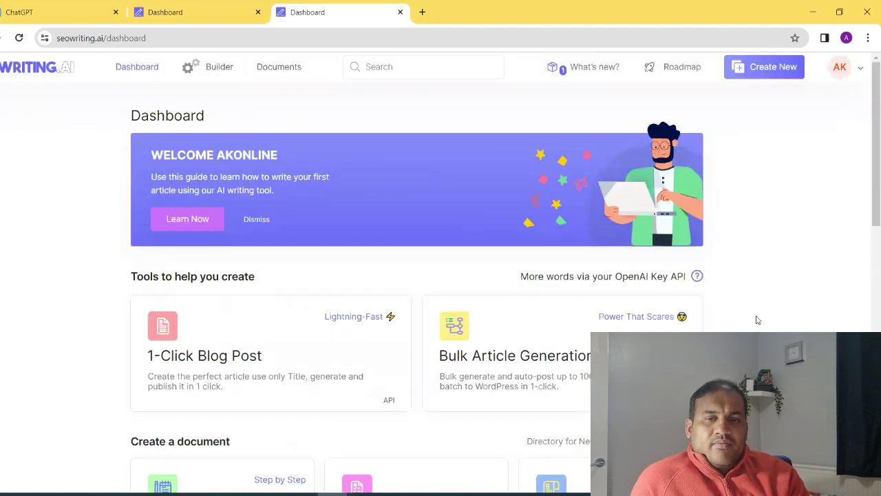